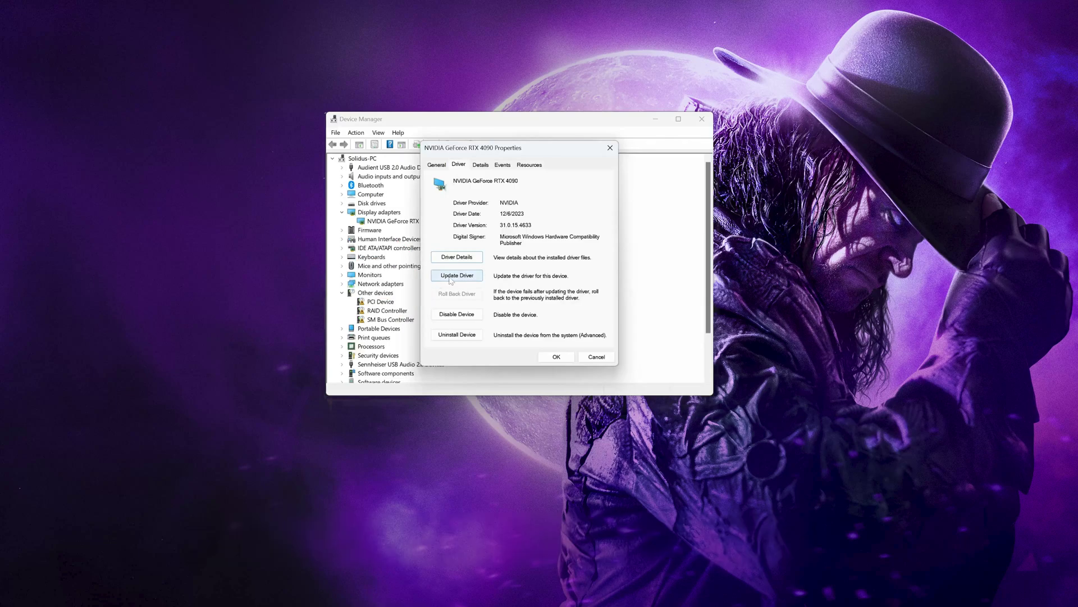
Step: Search automatically for a newer NVIDIA GeForce RTX 4090 driver, continue in Windows Update and check for updates
{"action": "left_click", "coordinate": [450, 278]}
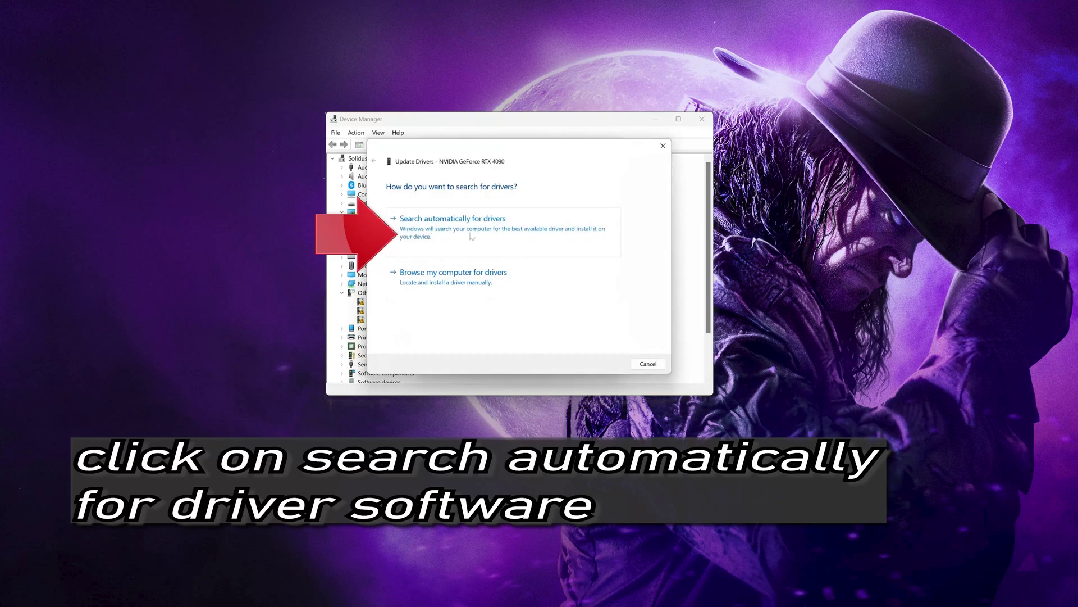
{"action": "left_click", "coordinate": [513, 236]}
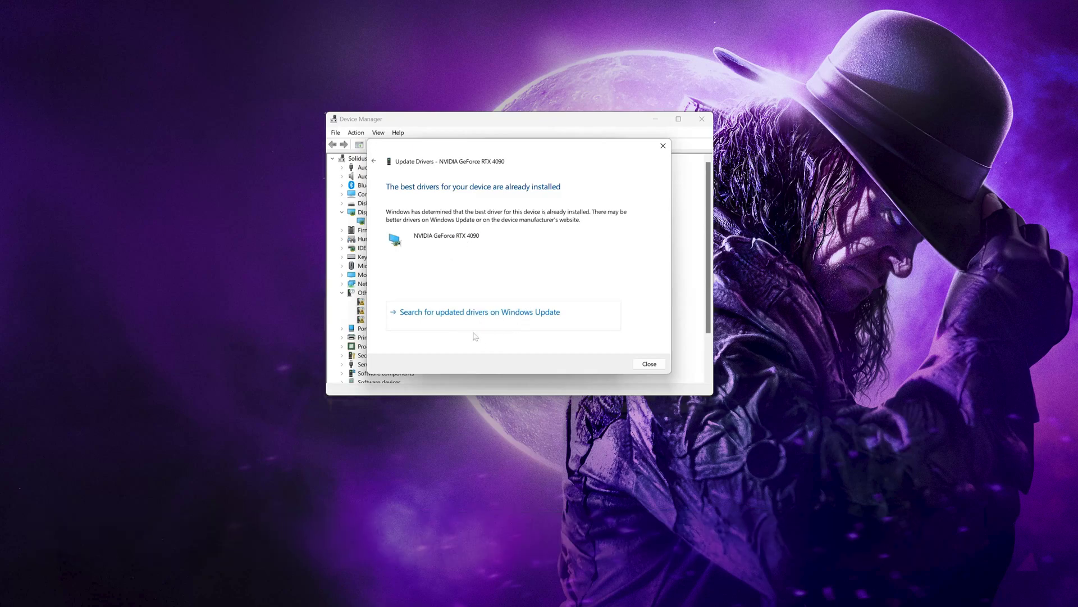
{"action": "left_click", "coordinate": [506, 316]}
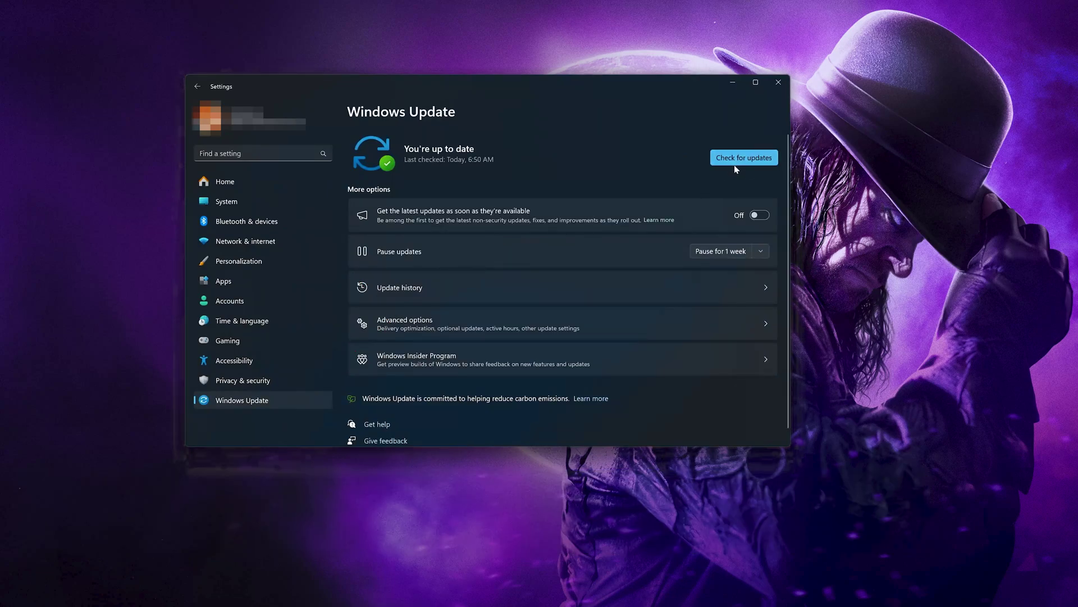
{"action": "left_click", "coordinate": [733, 162]}
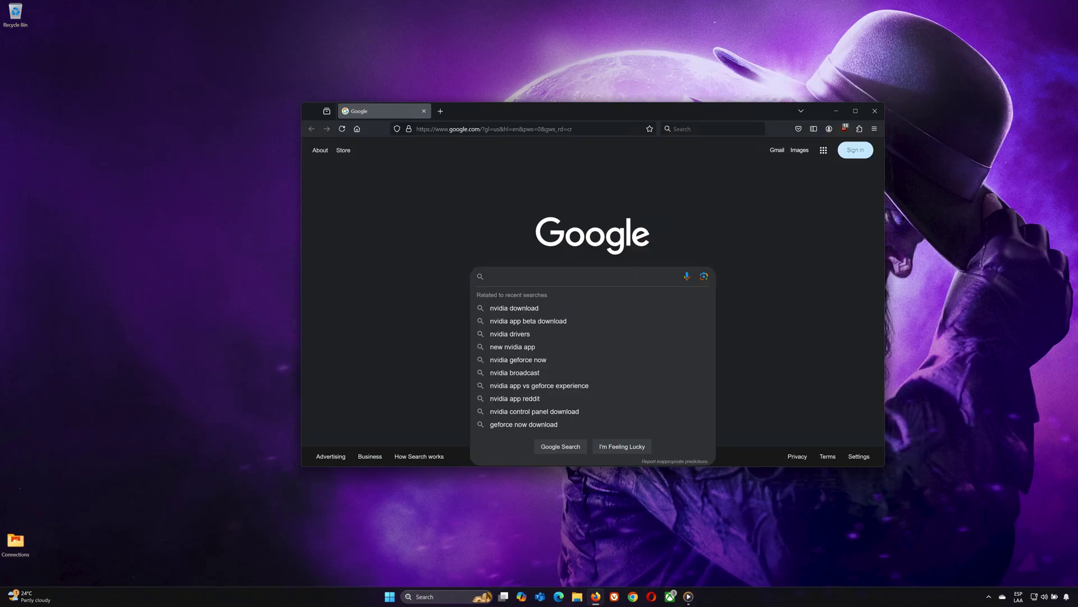
Step: Search Google for "nvidia app download", download the NVIDIA App installer from NVIDIA's site and close the browser
{"action": "type", "text": "nvidia app d"}
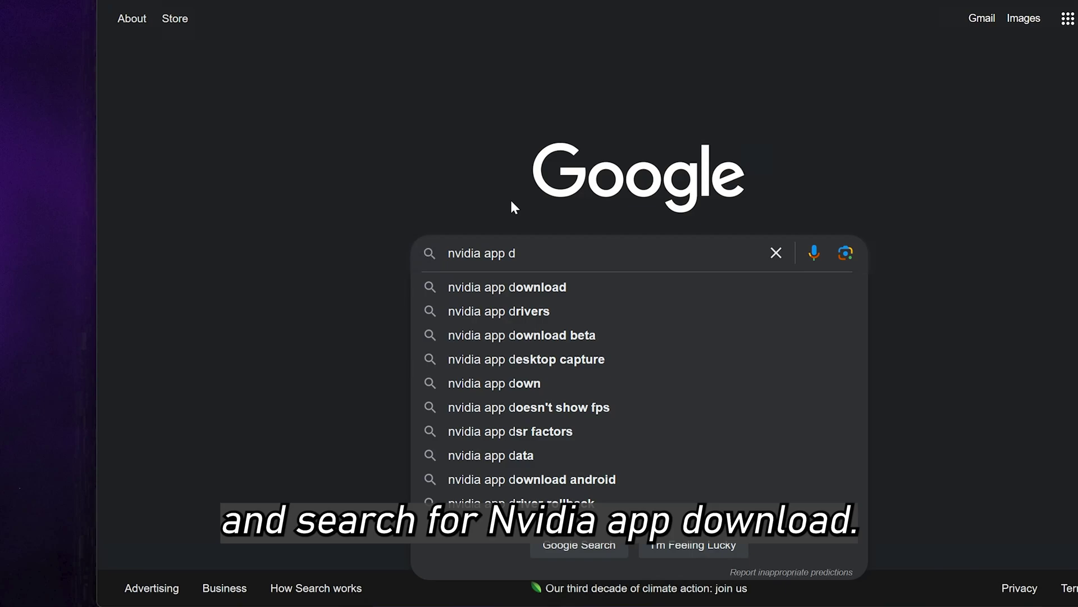
{"action": "left_click", "coordinate": [516, 287]}
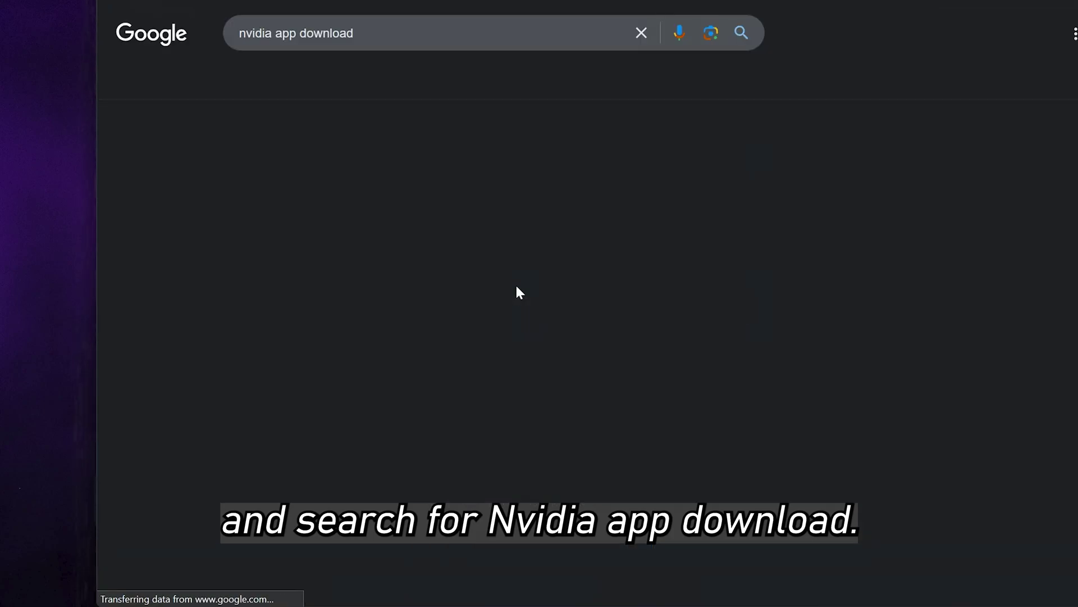
{"action": "left_click", "coordinate": [527, 172]}
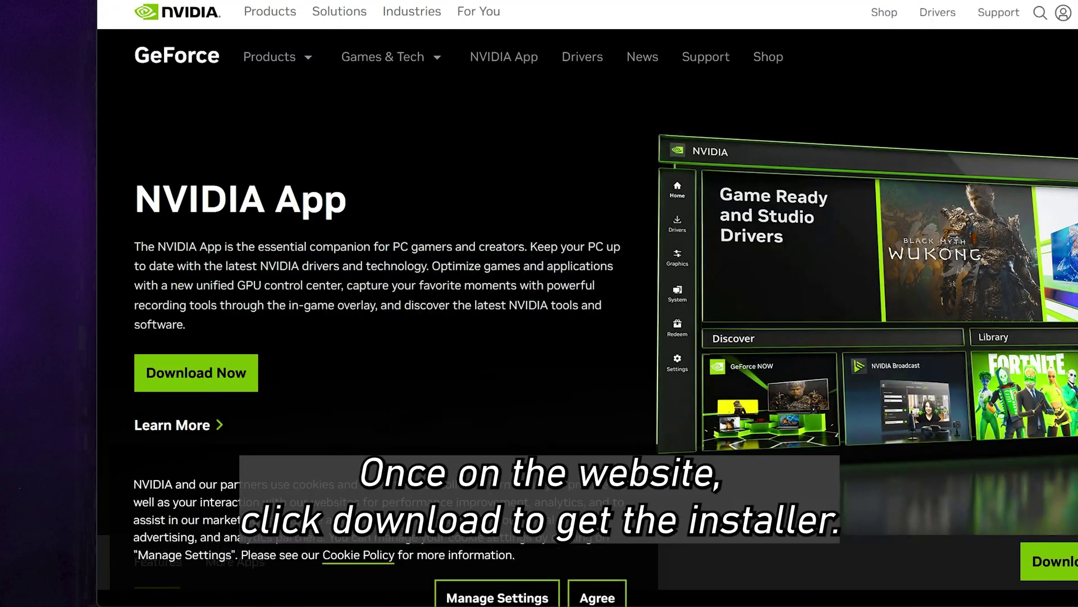
{"action": "left_click", "coordinate": [196, 372]}
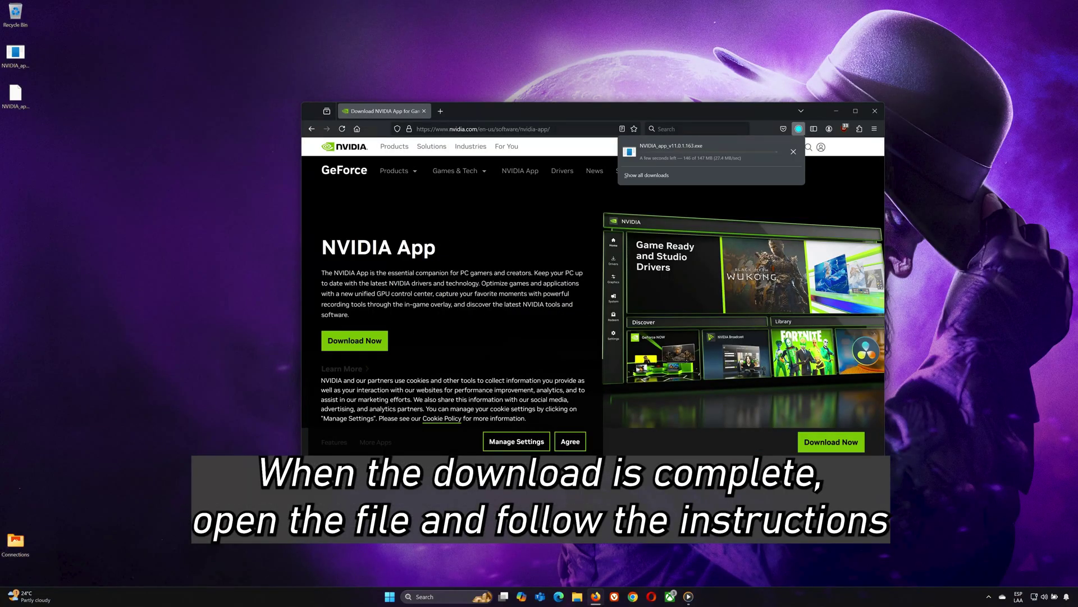
{"action": "left_click", "coordinate": [878, 110]}
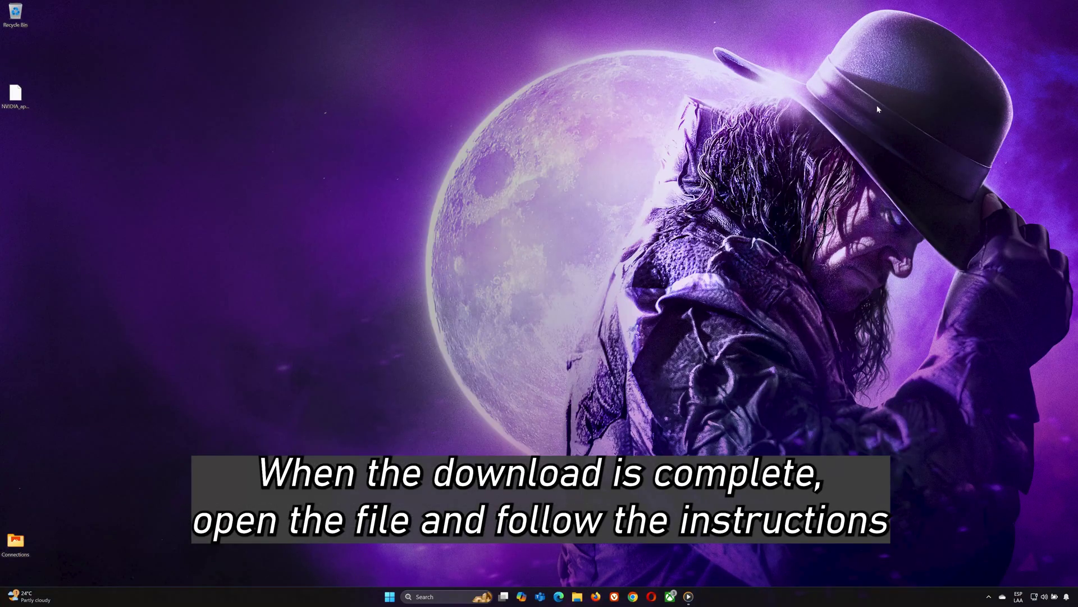
Step: Run the downloaded NVIDIA app installer, agree to its terms and dismiss the release highlights
{"action": "double_click", "coordinate": [15, 94]}
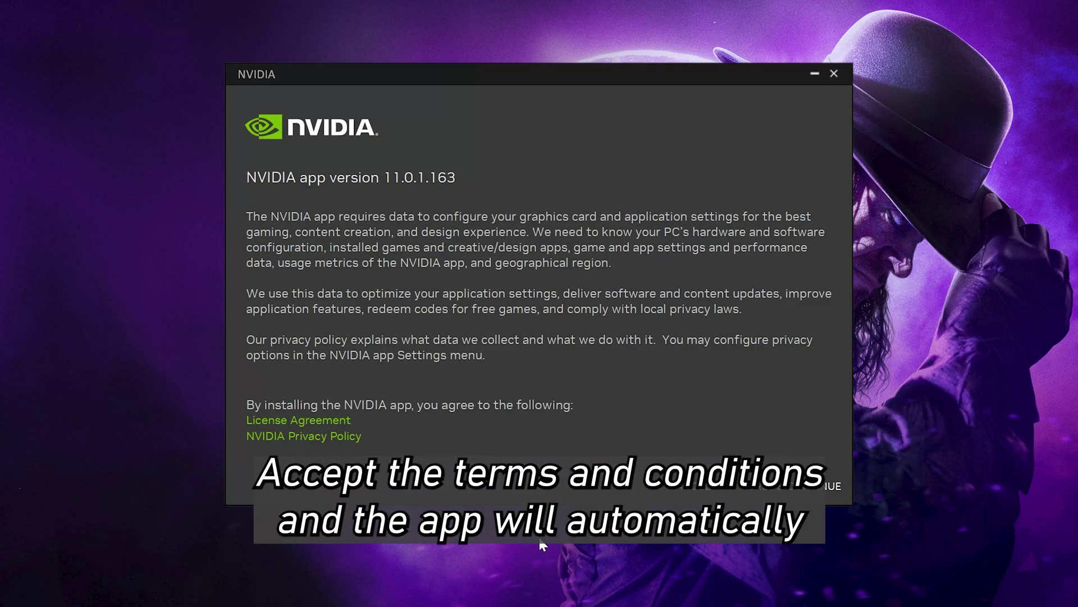
{"action": "left_click", "coordinate": [791, 491]}
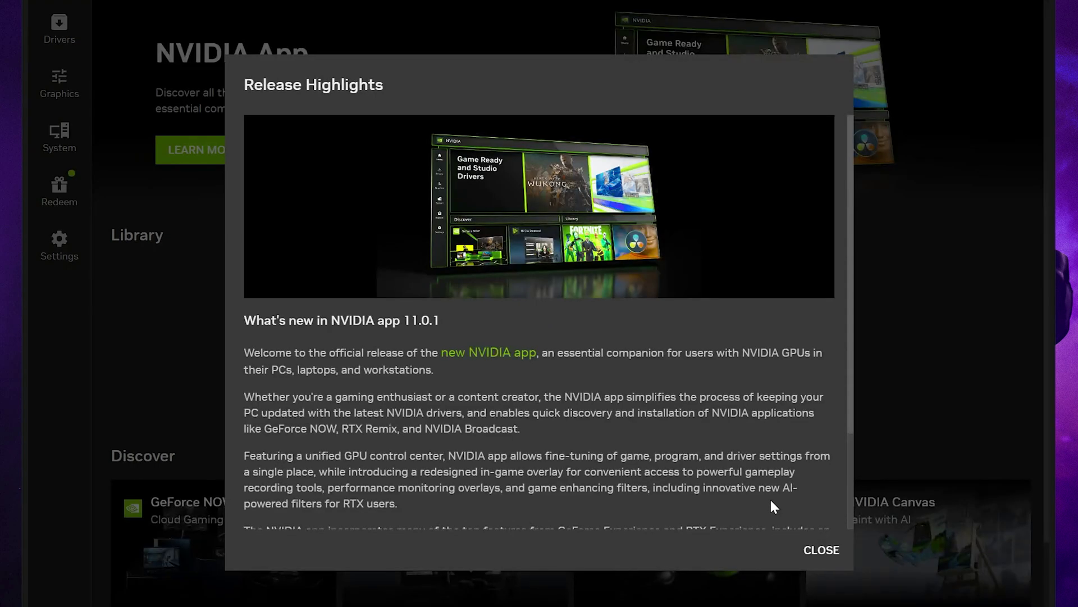
{"action": "left_click", "coordinate": [820, 550]}
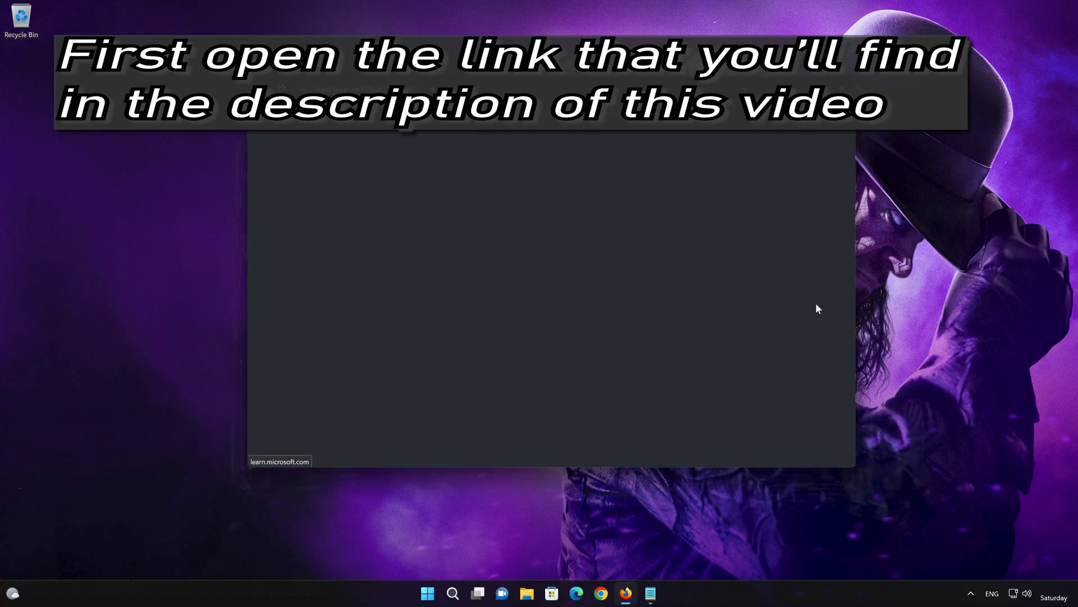
Step: Download the X86 and X64 Visual C++ redistributables from the Microsoft Learn page, then close the browser
{"action": "scroll", "coordinate": [761, 347], "scroll_direction": "down", "scroll_amount": 10}
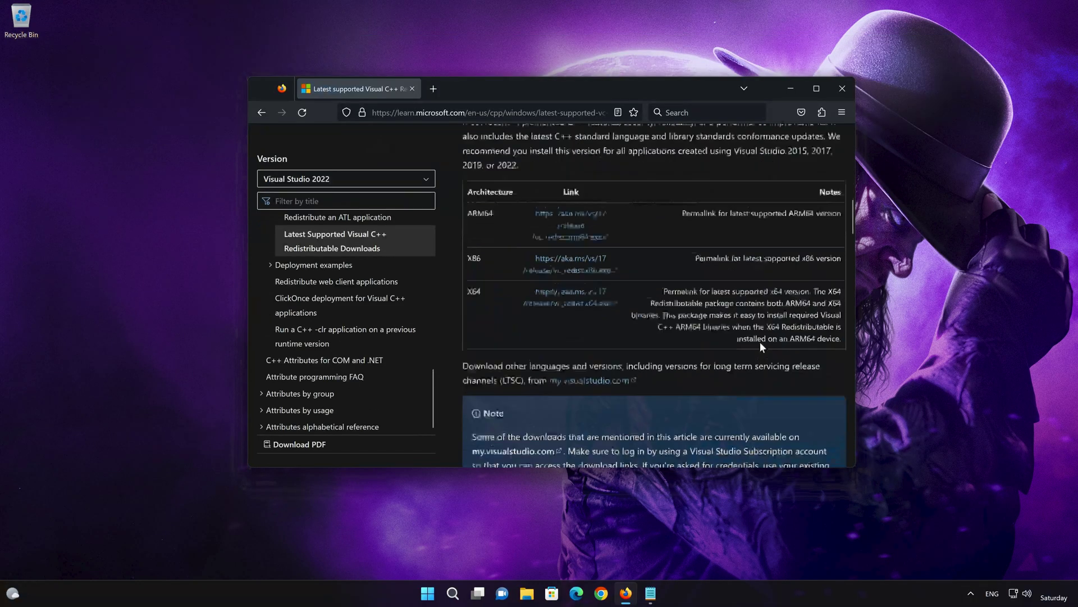
{"action": "scroll", "coordinate": [760, 341], "scroll_direction": "up", "scroll_amount": 1}
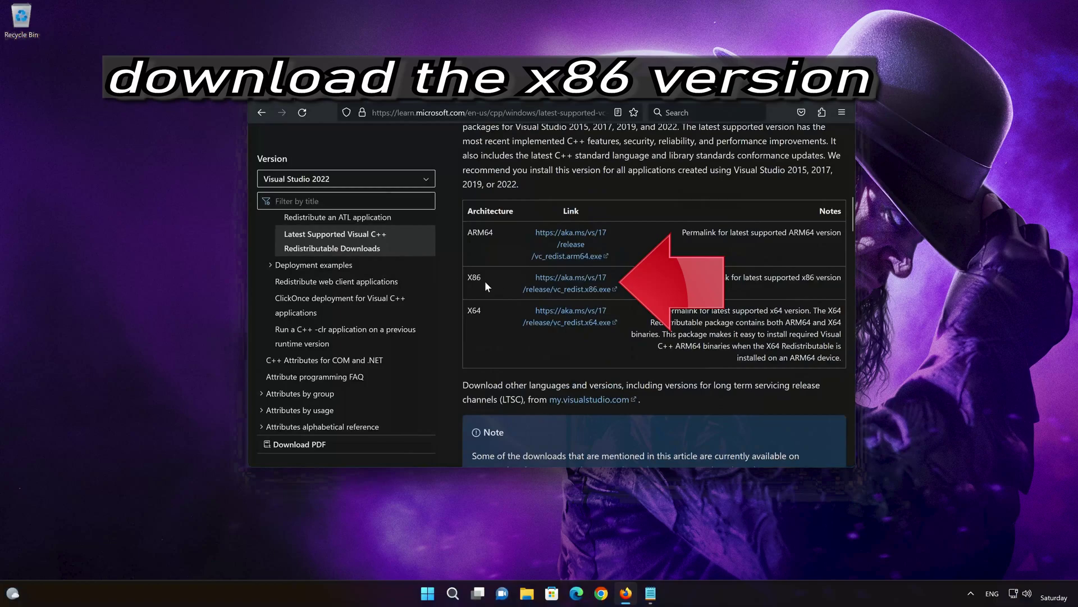
{"action": "left_click", "coordinate": [571, 289]}
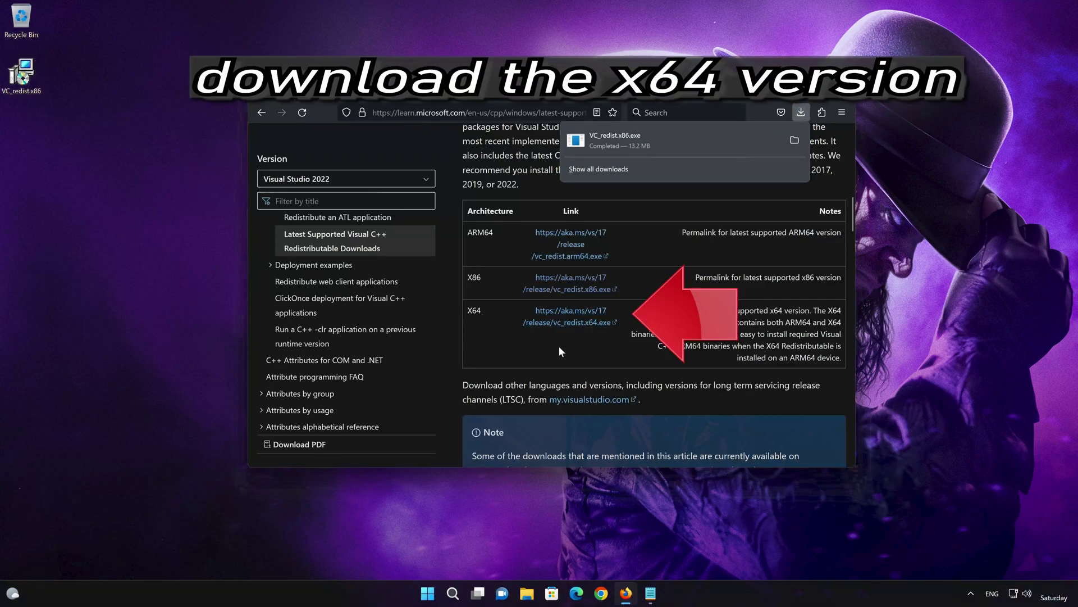
{"action": "left_click", "coordinate": [587, 324]}
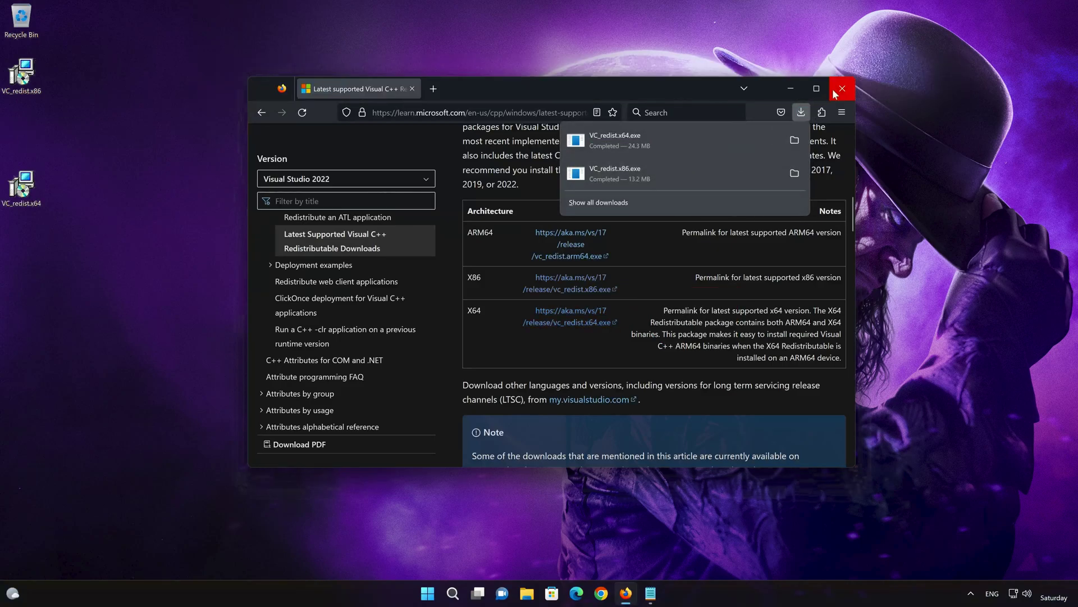
{"action": "left_click", "coordinate": [834, 89]}
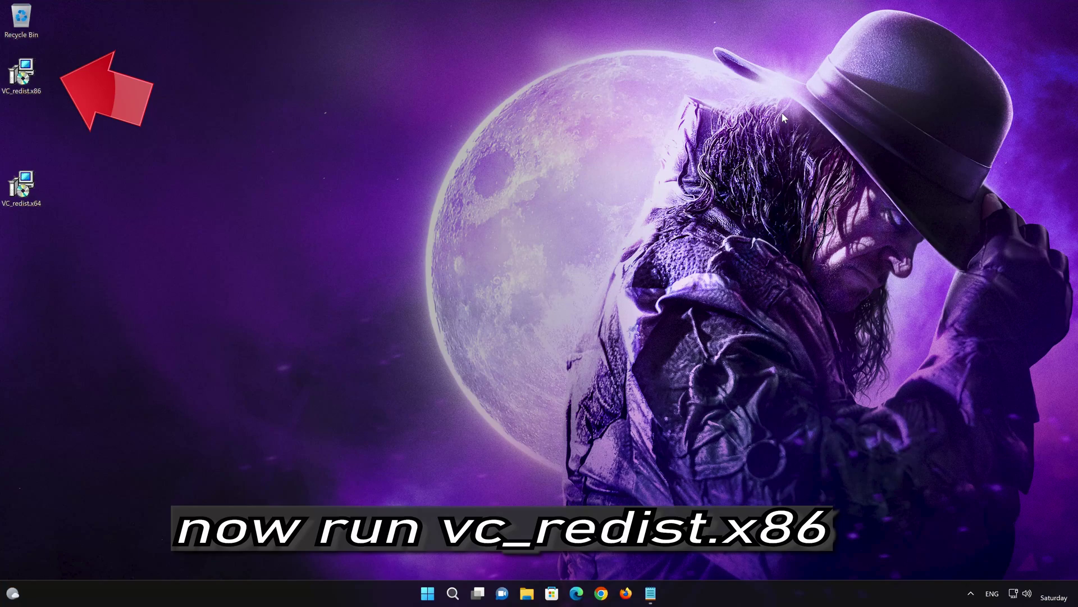
Step: Install the Visual C++ 2015-2022 Redistributable from VC_redist.x86, accepting the license terms and allowing changes to the device
{"action": "double_click", "coordinate": [20, 76]}
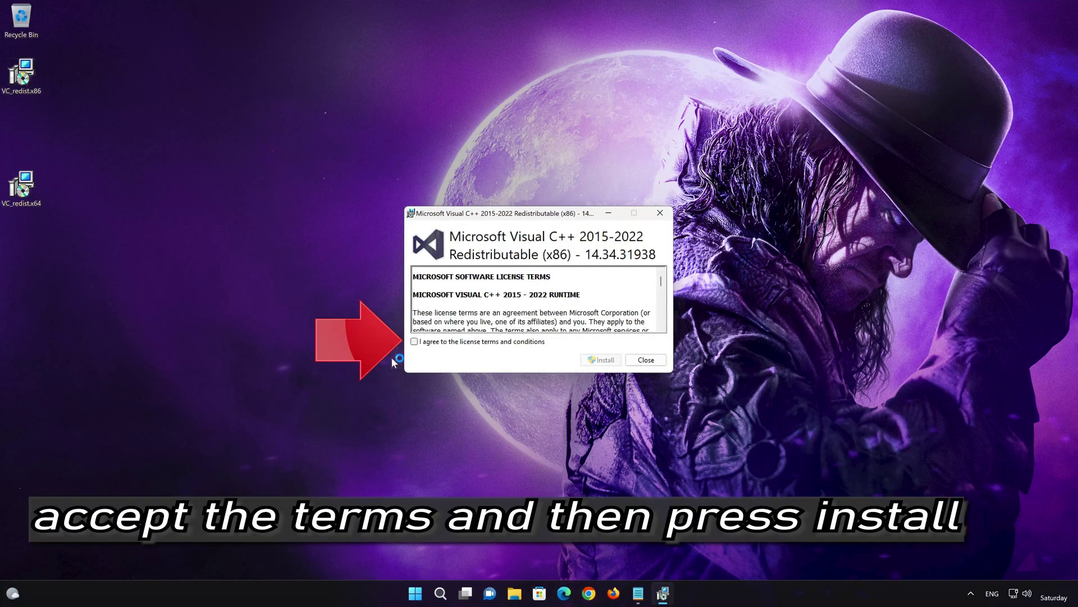
{"action": "left_click", "coordinate": [414, 342]}
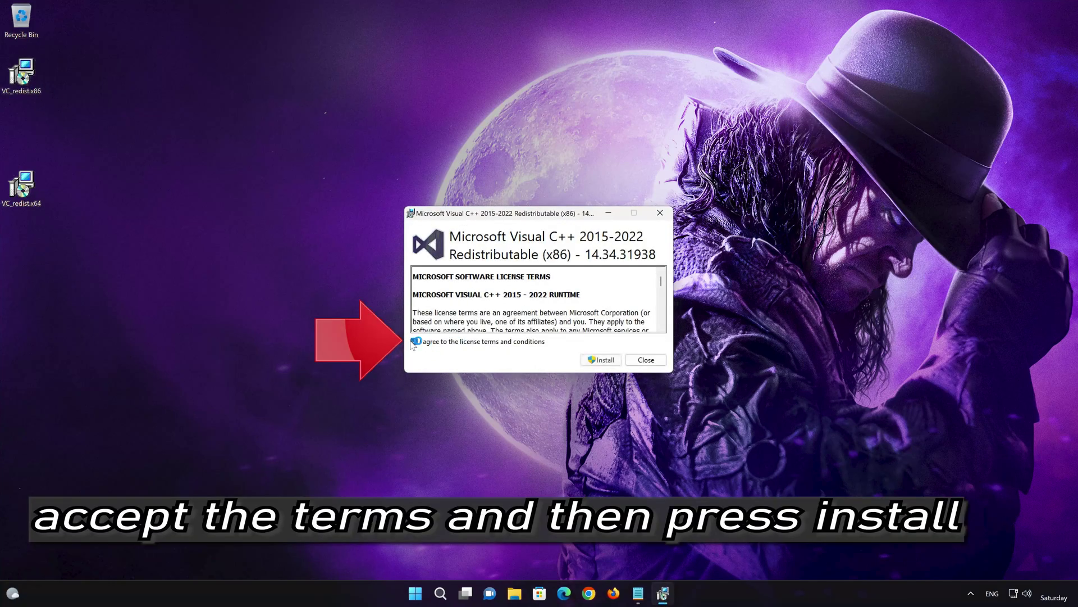
{"action": "left_click", "coordinate": [602, 360]}
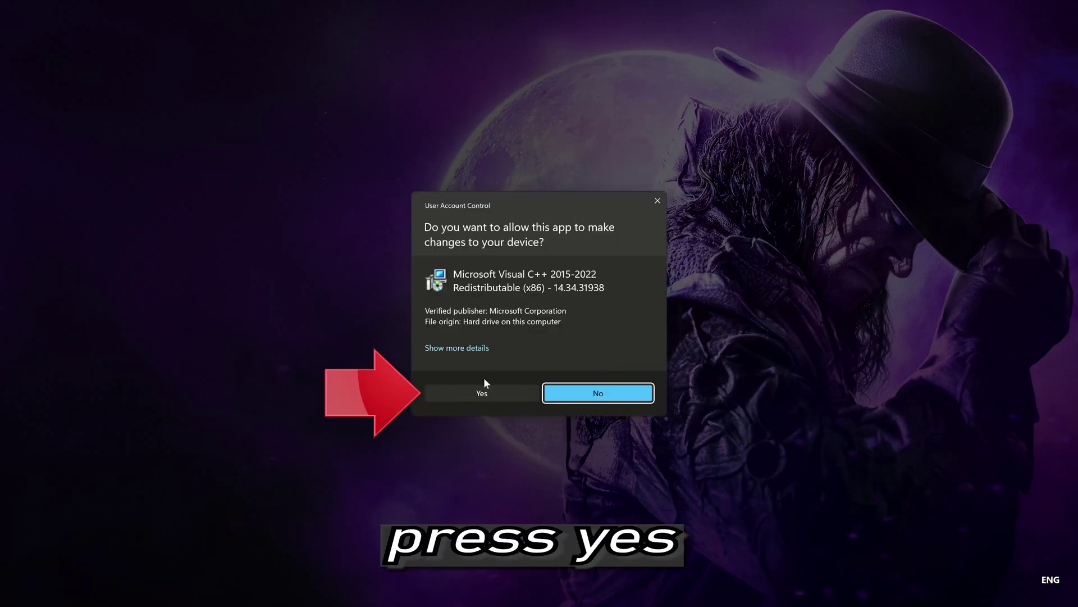
{"action": "left_click", "coordinate": [479, 396]}
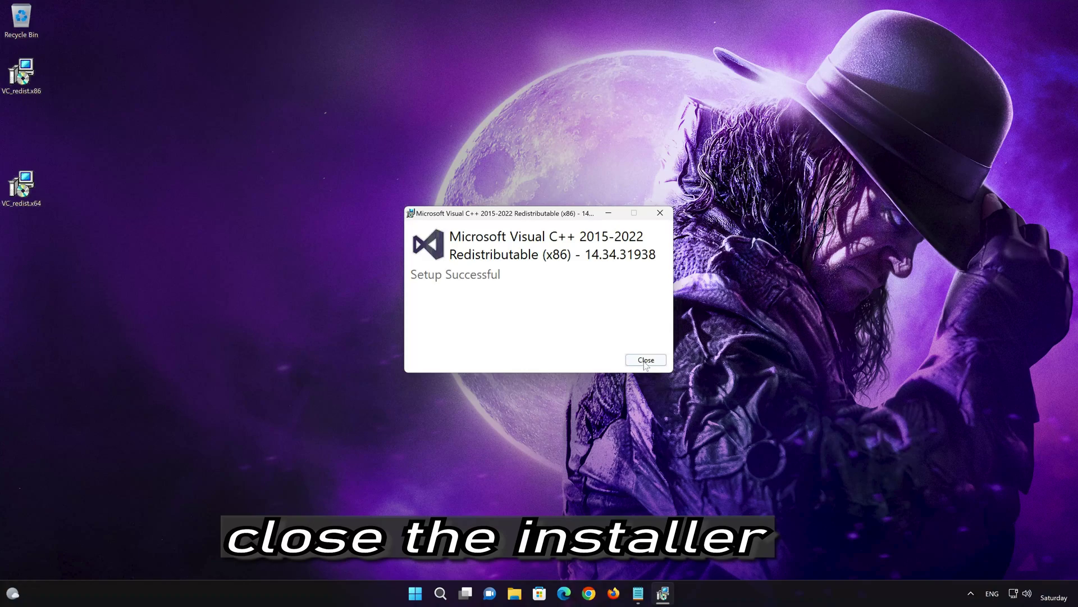
{"action": "left_click", "coordinate": [647, 360]}
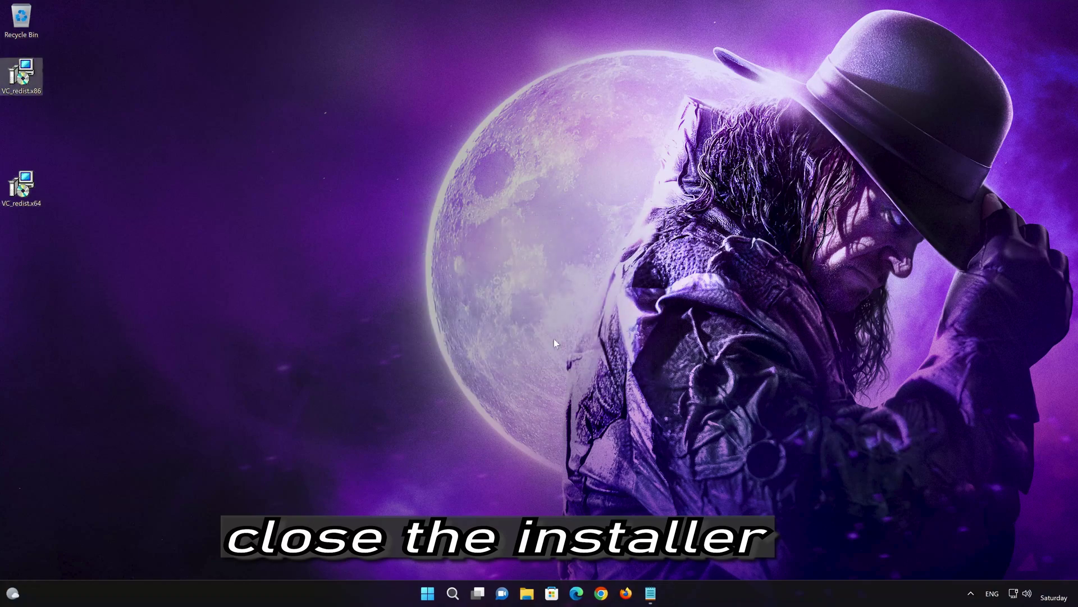
Step: Install the Visual C++ 2015-2022 Redistributable from VC_redist.x64, accepting the license terms and allowing changes to the device
{"action": "double_click", "coordinate": [20, 191]}
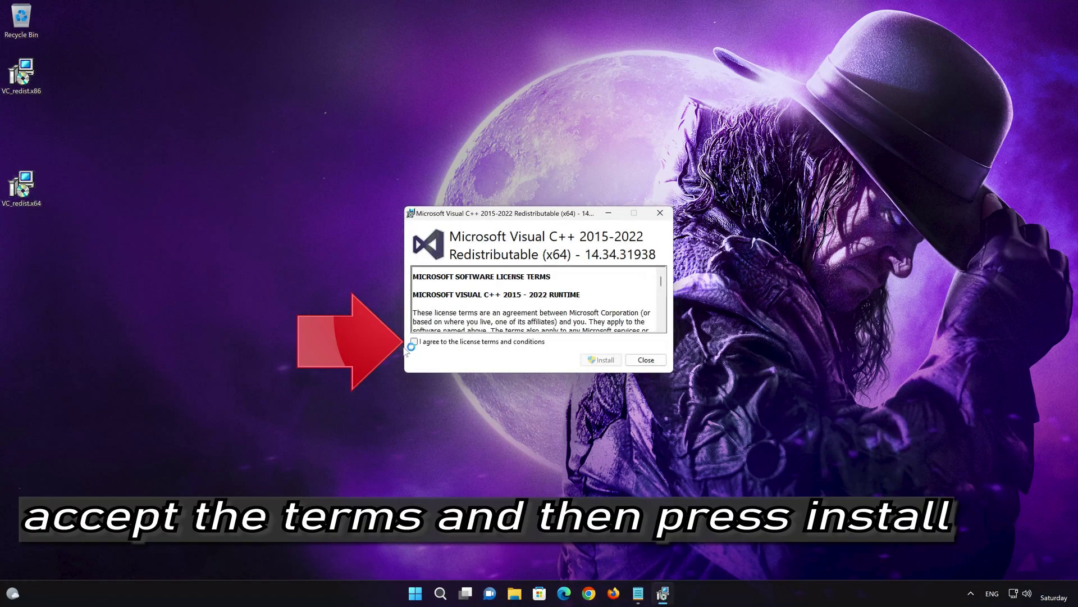
{"action": "left_click", "coordinate": [414, 342]}
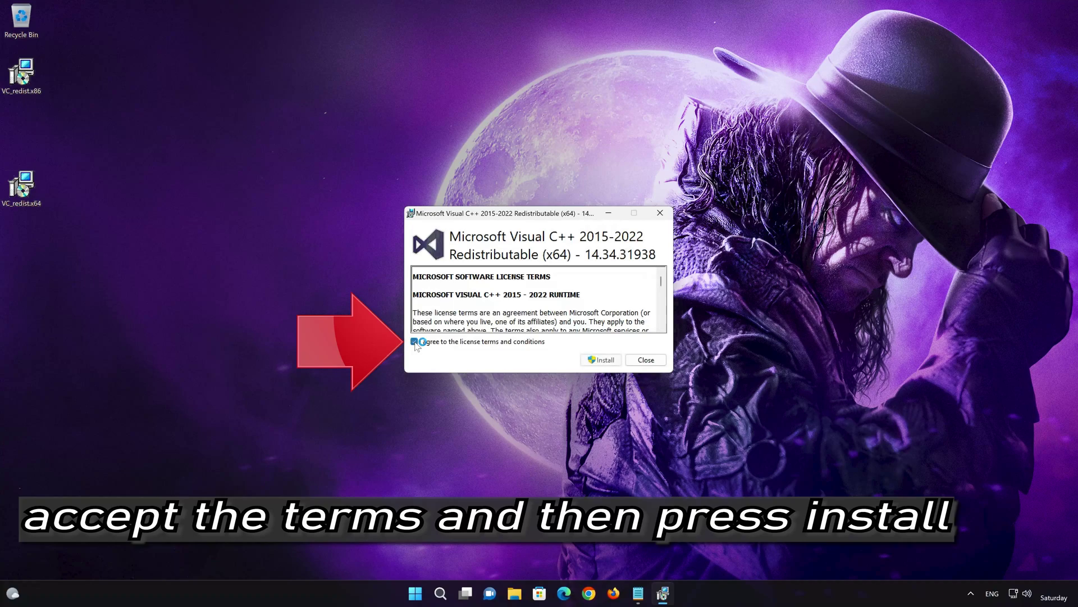
{"action": "left_click", "coordinate": [608, 360]}
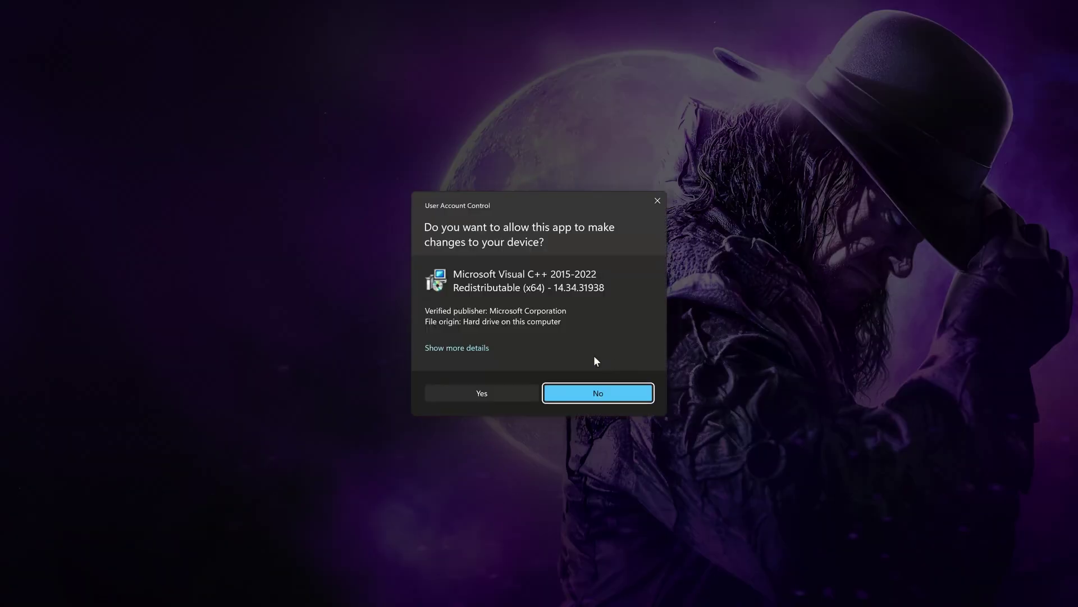
{"action": "left_click", "coordinate": [476, 393]}
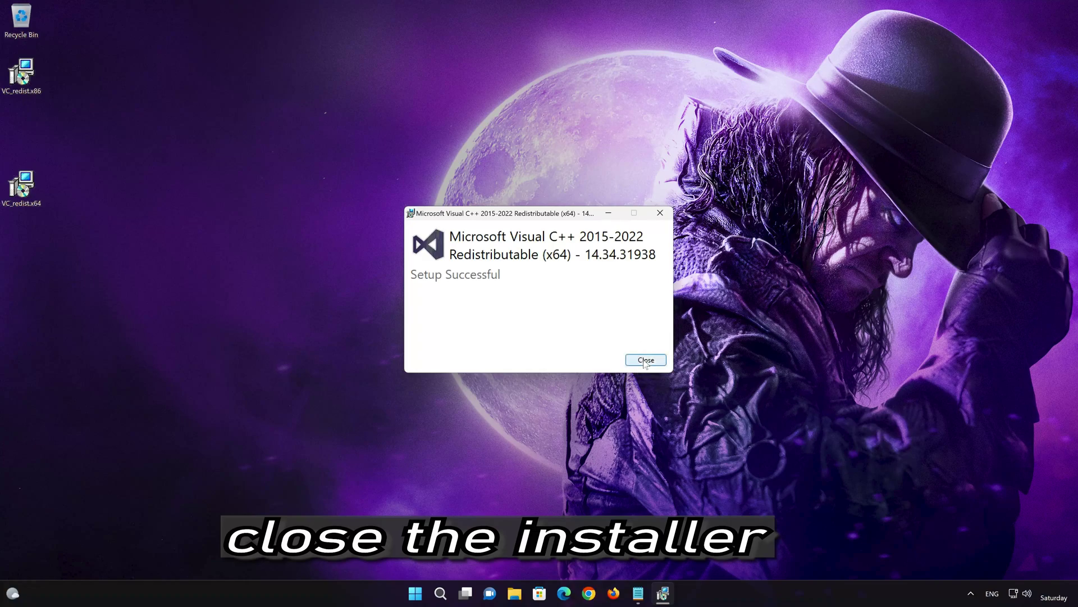
{"action": "left_click", "coordinate": [645, 360]}
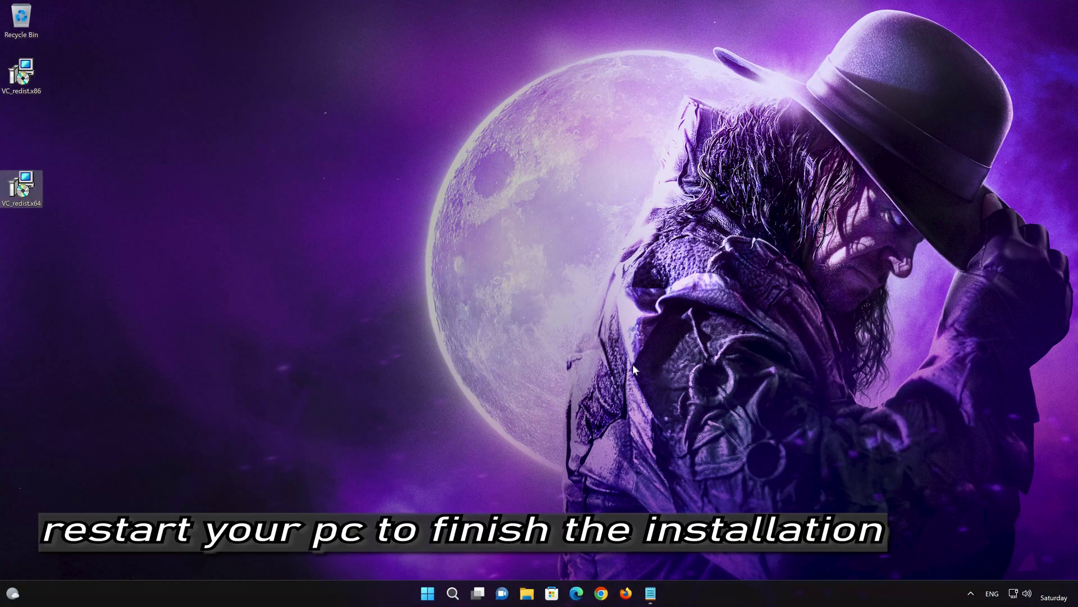
Step: Restart the PC to finish the Visual C++ installation
{"action": "left_click", "coordinate": [428, 591]}
{"action": "left_click", "coordinate": [677, 553]}
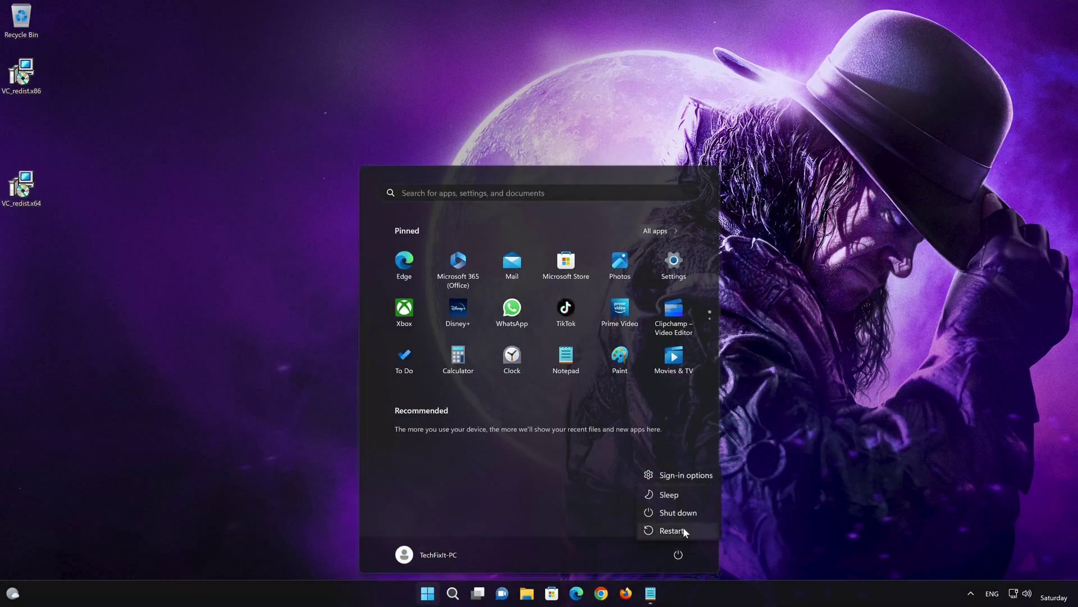
{"action": "left_click", "coordinate": [683, 528]}
{"action": "left_click", "coordinate": [407, 426]}
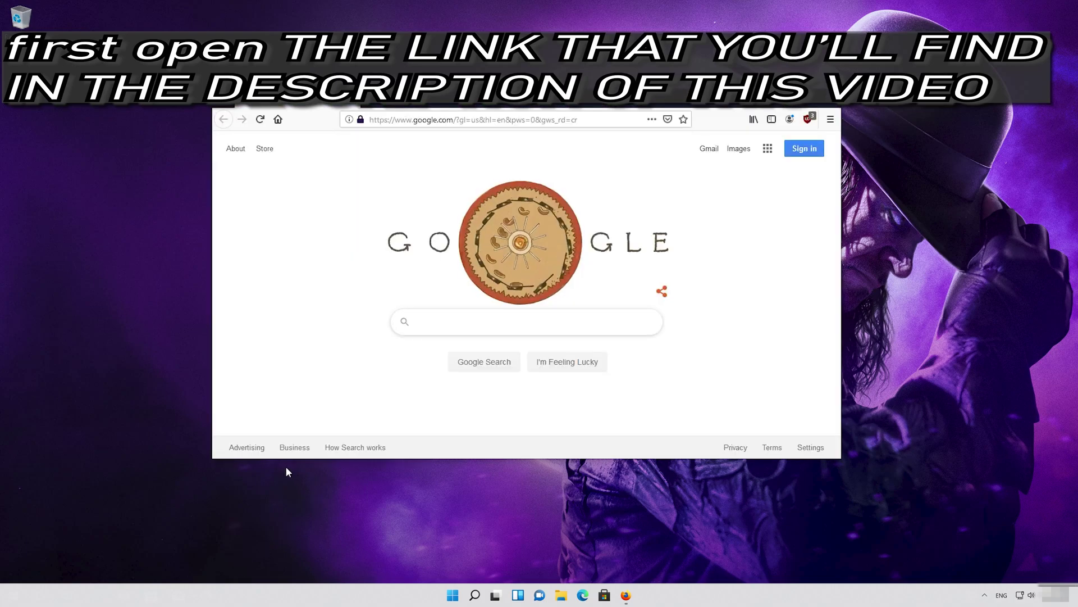
{"action": "right_click", "coordinate": [464, 122]}
{"action": "left_click", "coordinate": [494, 181]}
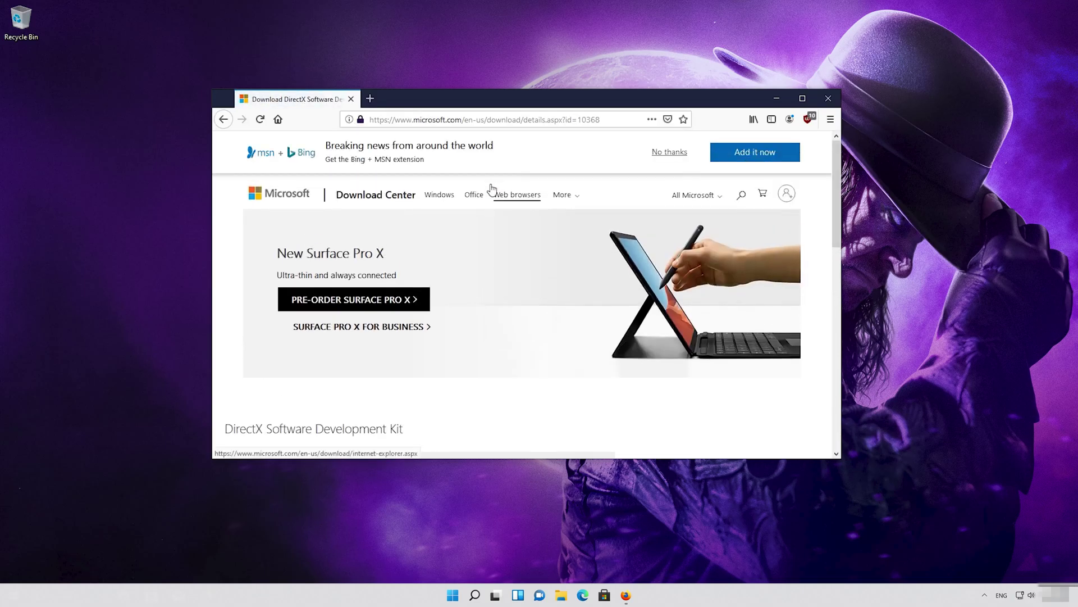
{"action": "scroll", "coordinate": [488, 223], "scroll_direction": "down", "scroll_amount": 1}
{"action": "scroll", "coordinate": [489, 223], "scroll_direction": "down", "scroll_amount": 4}
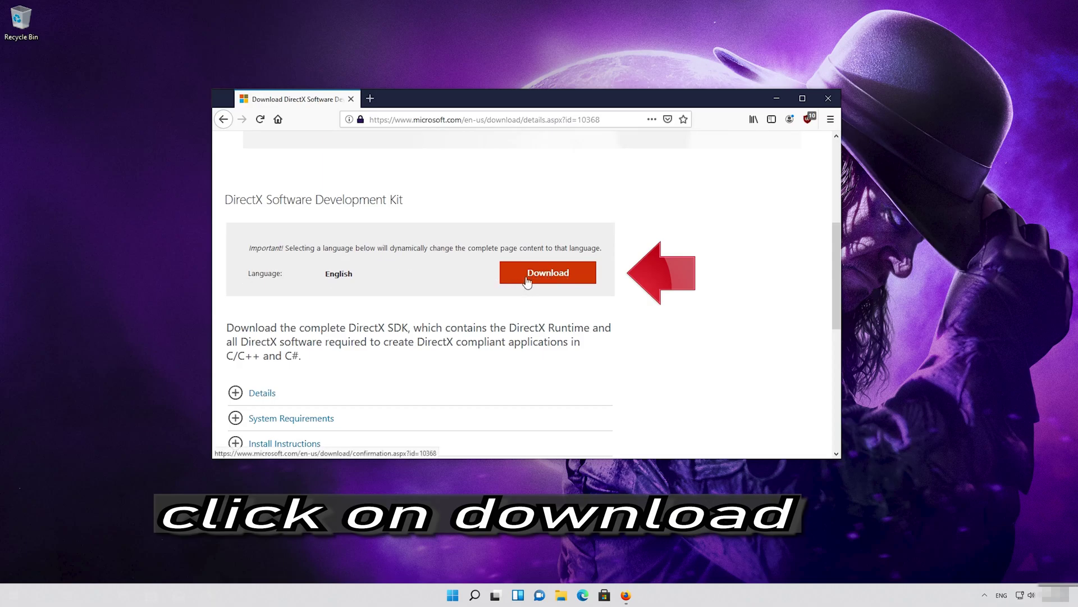
{"action": "left_click", "coordinate": [555, 281]}
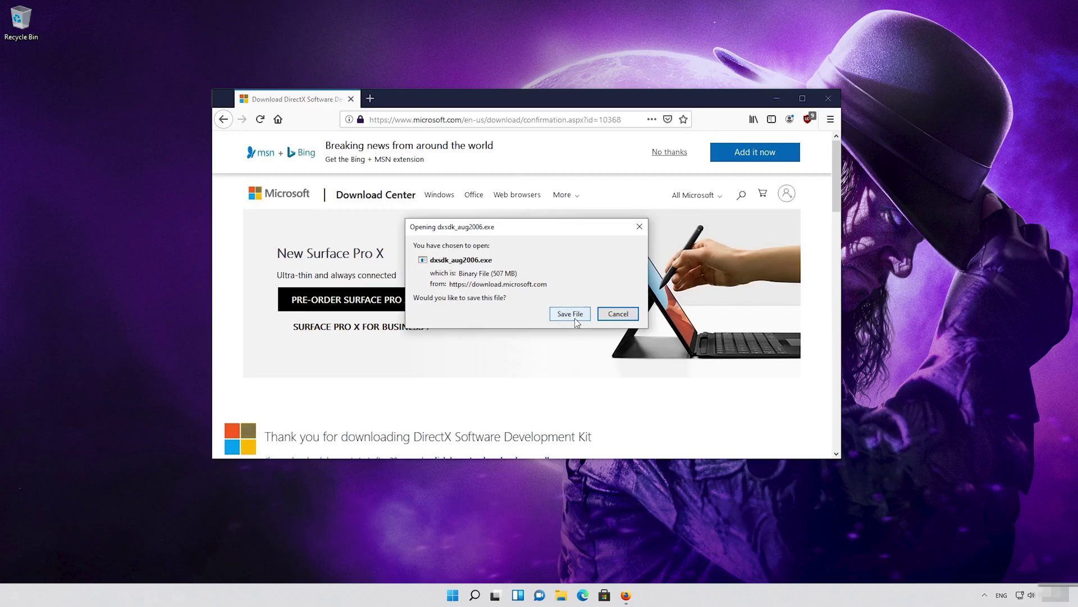
{"action": "left_click", "coordinate": [571, 316]}
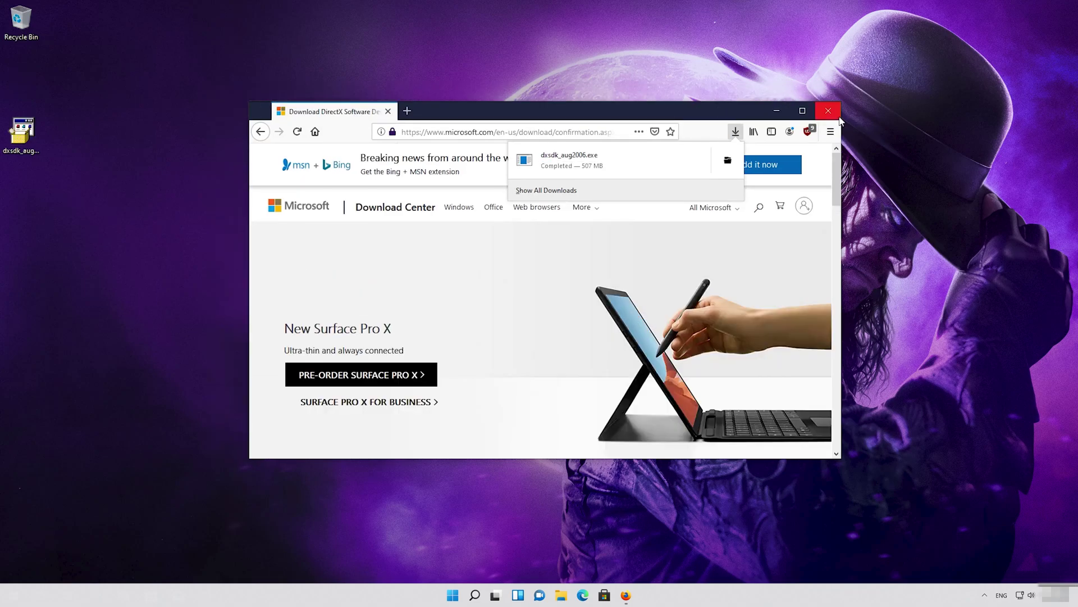
{"action": "left_click", "coordinate": [839, 116]}
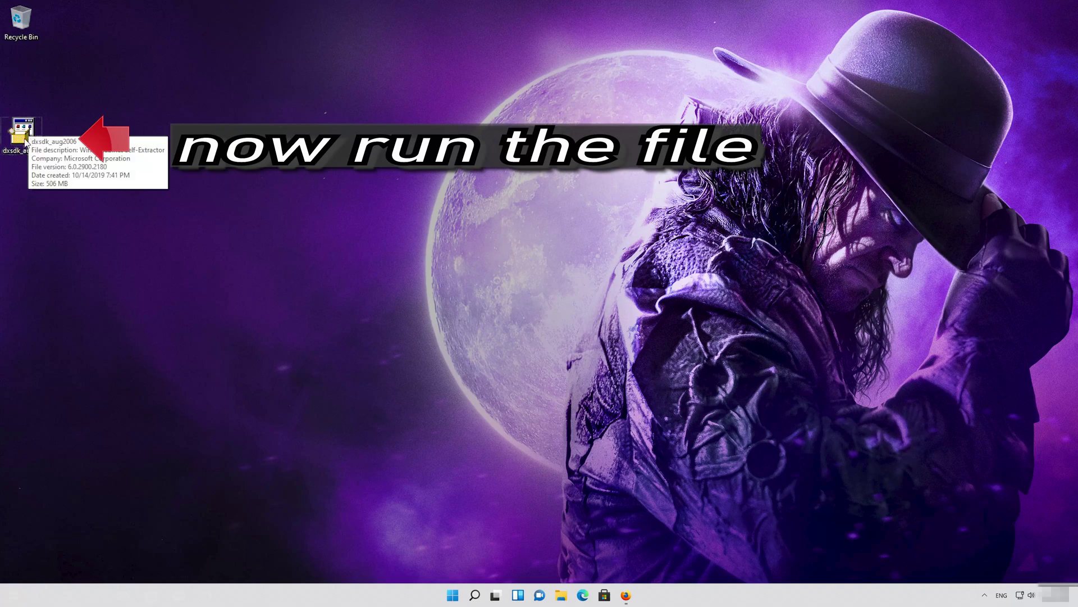
Step: Run dxsdk_aug2006, accept its license agreement, and unzip the files to the default folder, allowing DirectX SDK setup to make changes to the device
{"action": "double_click", "coordinate": [25, 141]}
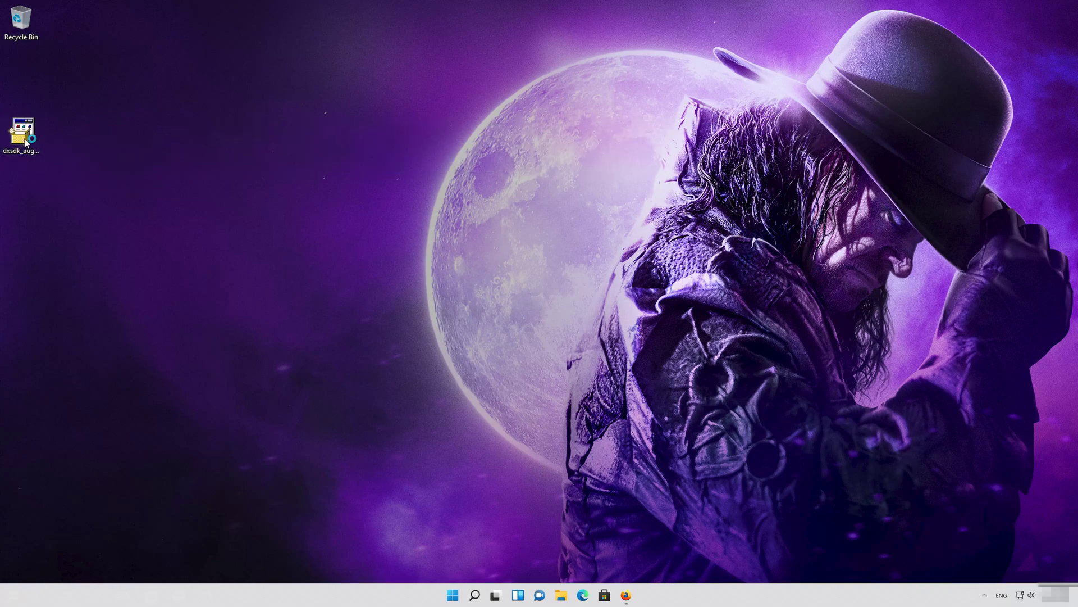
{"action": "left_click", "coordinate": [25, 142]}
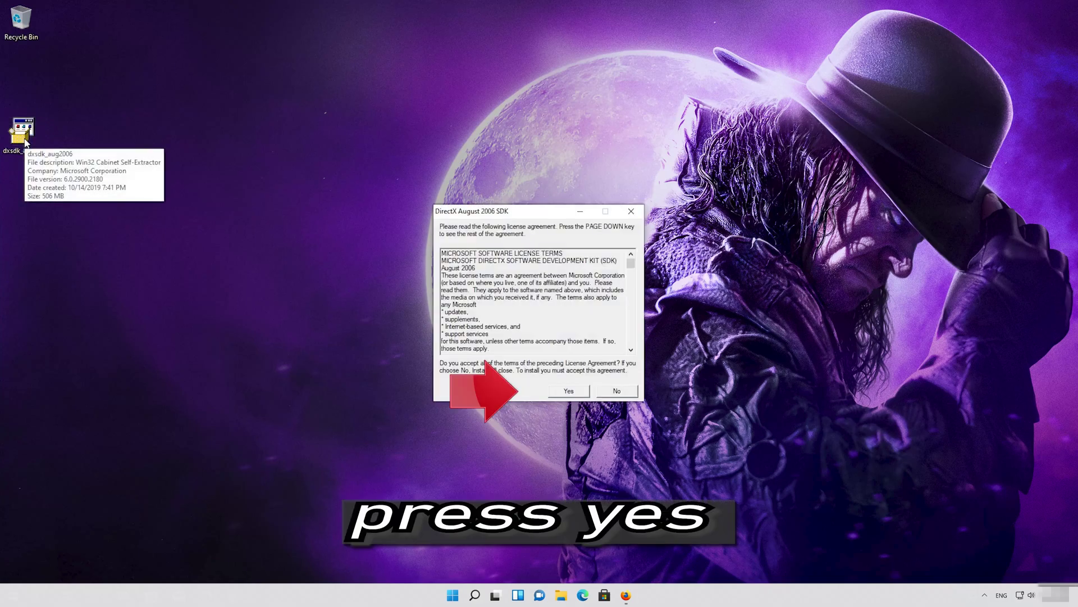
{"action": "left_click", "coordinate": [568, 392]}
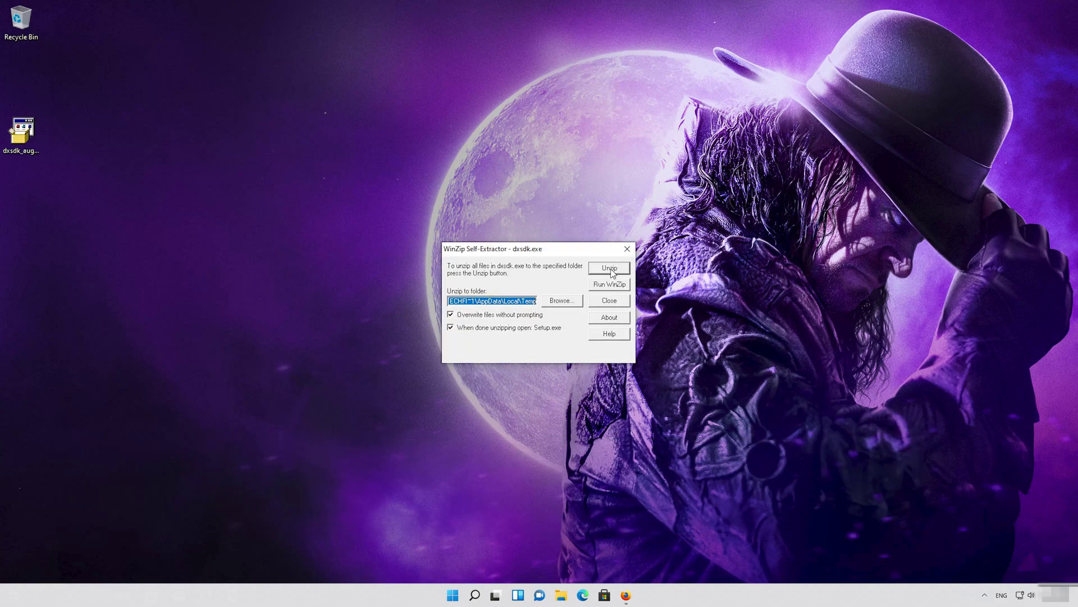
{"action": "left_click", "coordinate": [612, 271]}
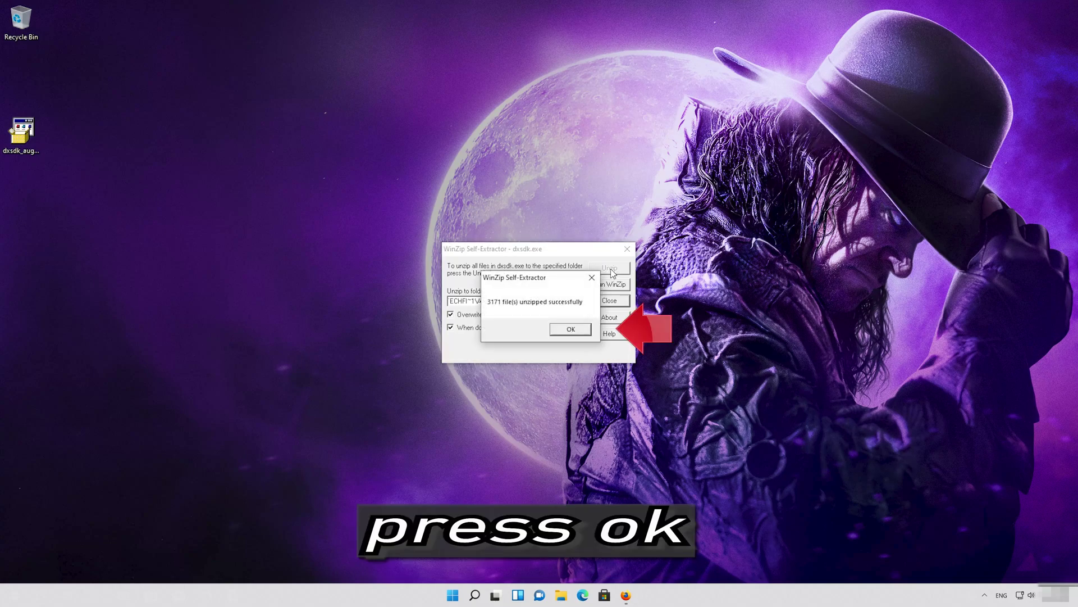
{"action": "left_click", "coordinate": [571, 329]}
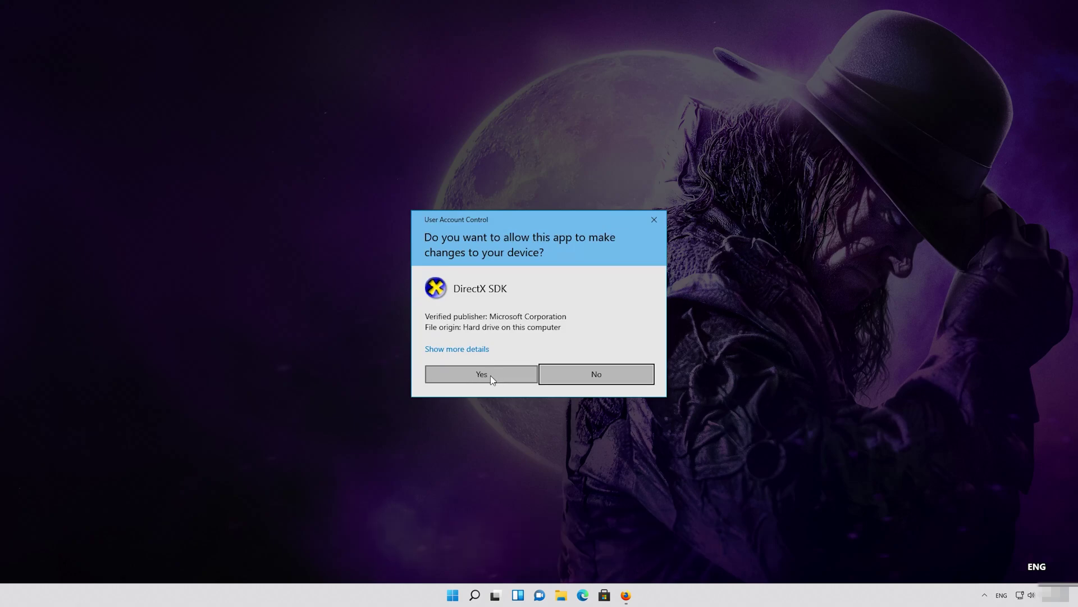
{"action": "left_click", "coordinate": [491, 375]}
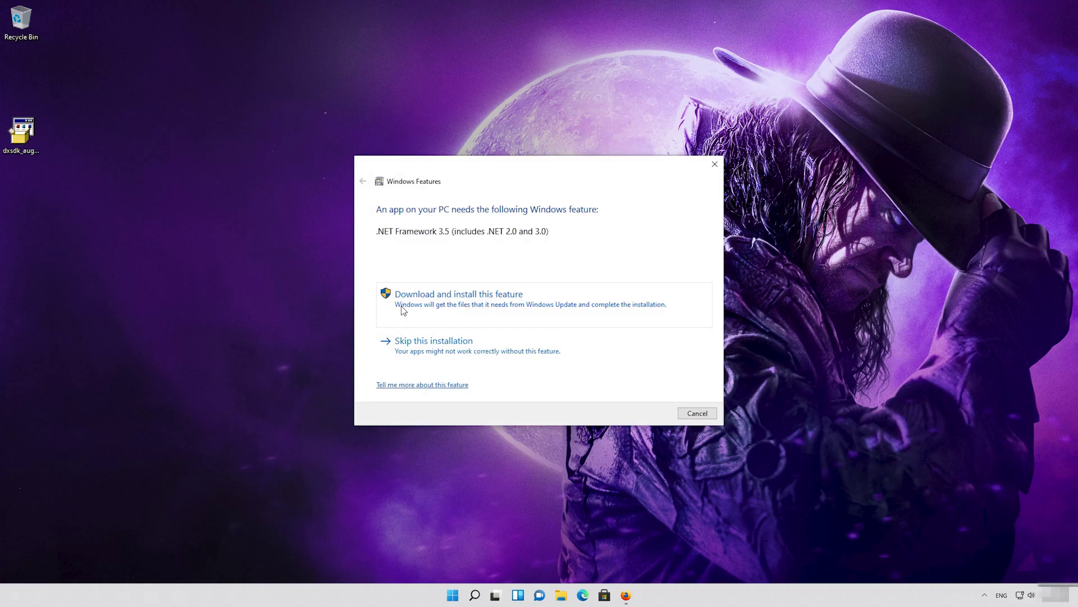
Step: Download and install the .NET Framework 3.5 Windows feature, and install Microsoft .NET Framework 1.1 after agreeing to its license
{"action": "left_click", "coordinate": [402, 310]}
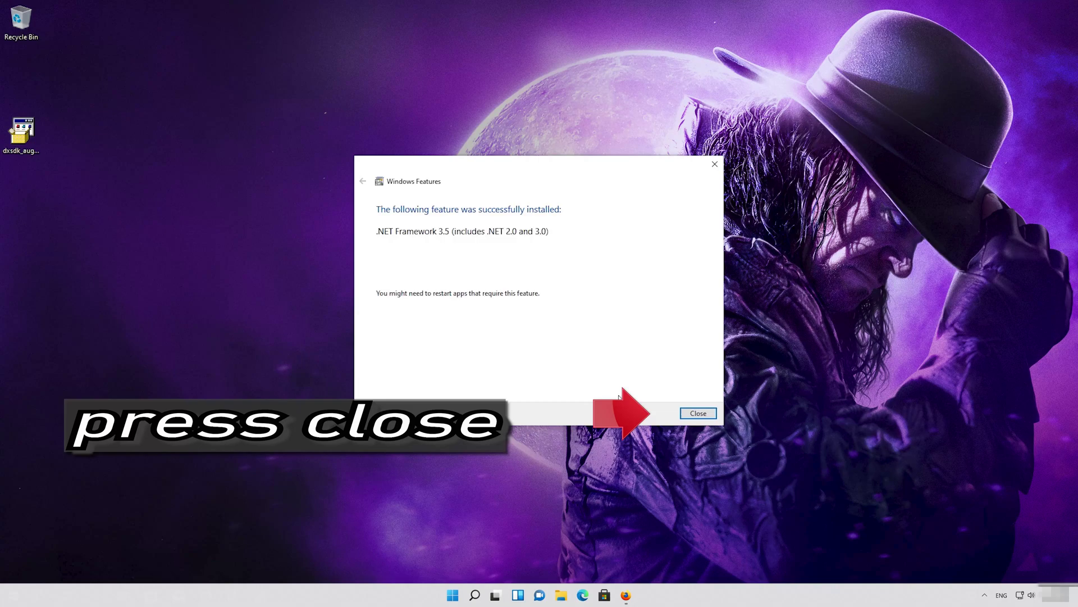
{"action": "left_click", "coordinate": [700, 414]}
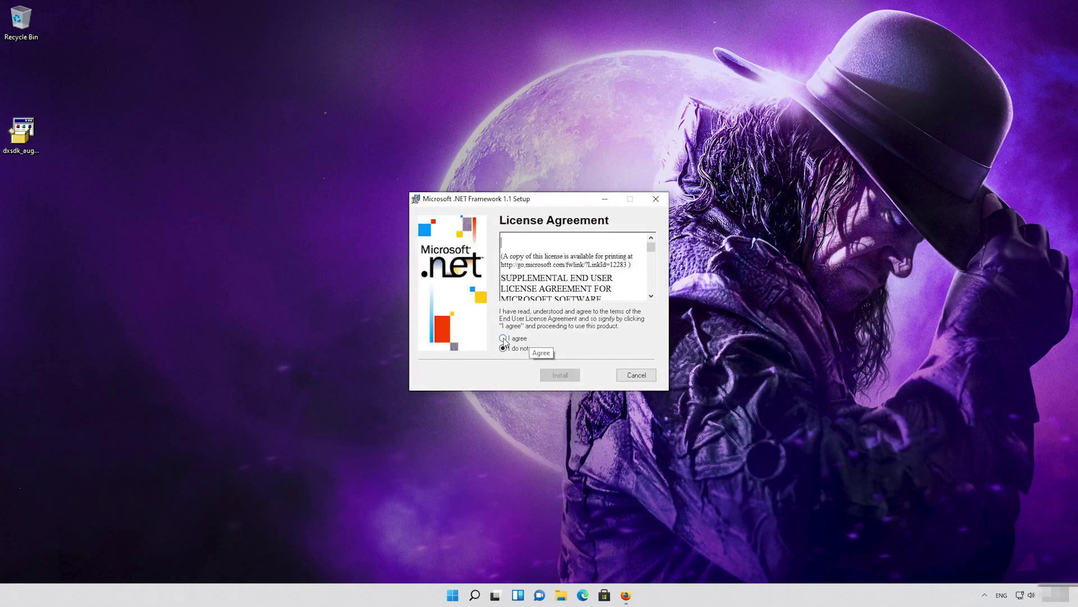
{"action": "left_click", "coordinate": [504, 339]}
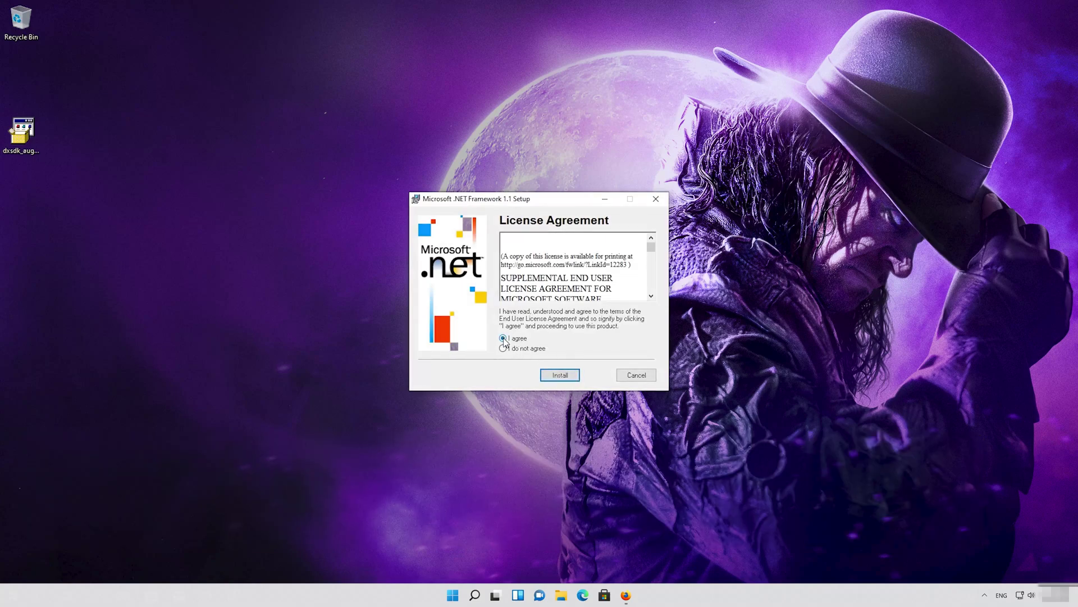
{"action": "left_click", "coordinate": [560, 377]}
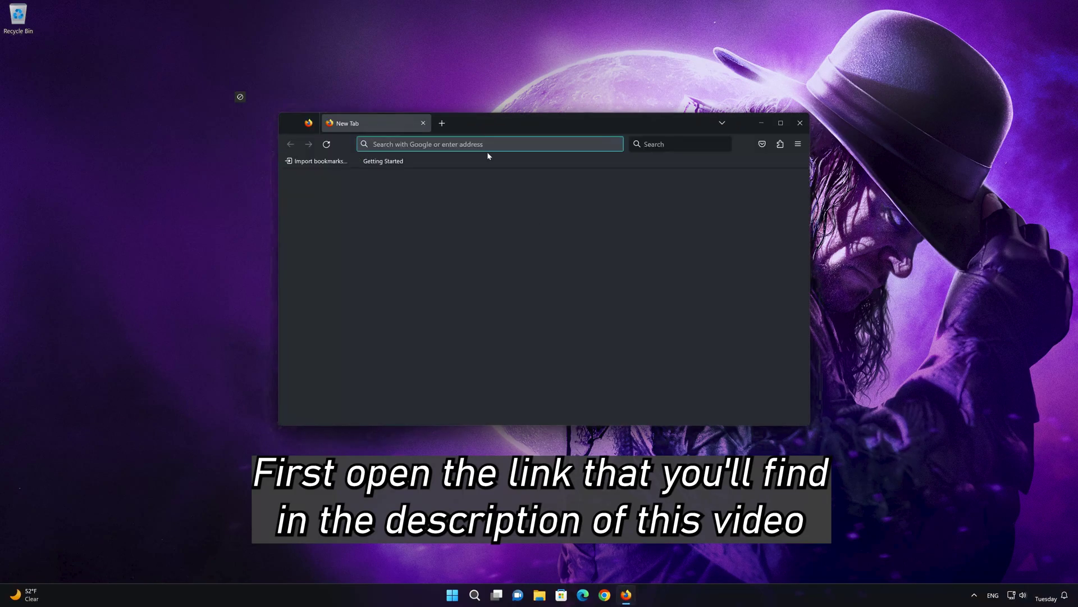
{"action": "right_click", "coordinate": [487, 145]}
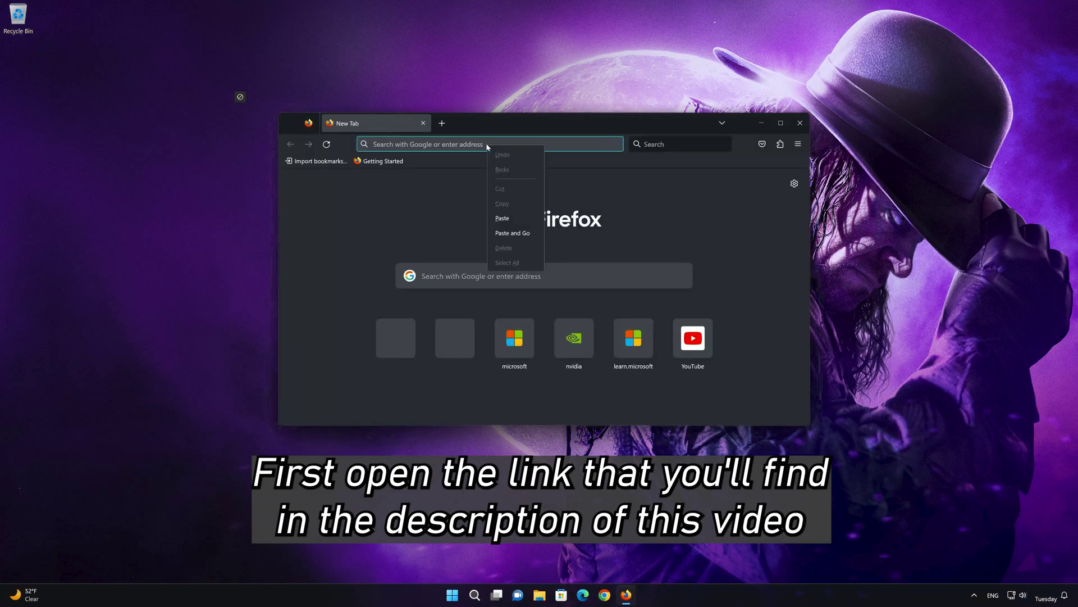
{"action": "left_click", "coordinate": [502, 218]}
{"action": "key", "text": "Return"}
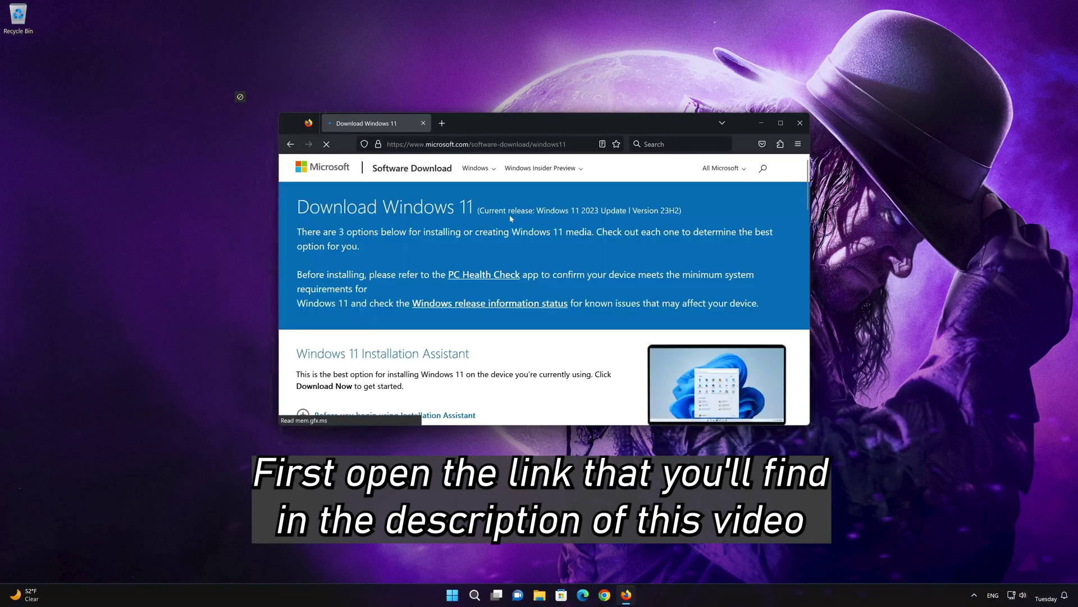
{"action": "scroll", "coordinate": [510, 218], "scroll_direction": "down", "scroll_amount": 2}
{"action": "scroll", "coordinate": [515, 234], "scroll_direction": "down", "scroll_amount": 1}
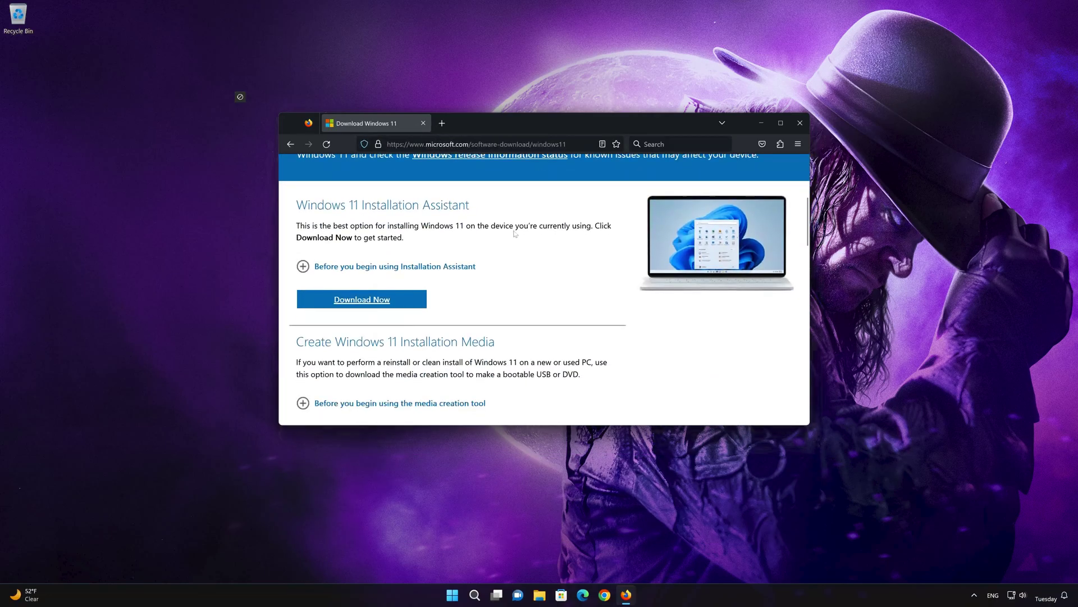
{"action": "scroll", "coordinate": [515, 233], "scroll_direction": "down", "scroll_amount": 5}
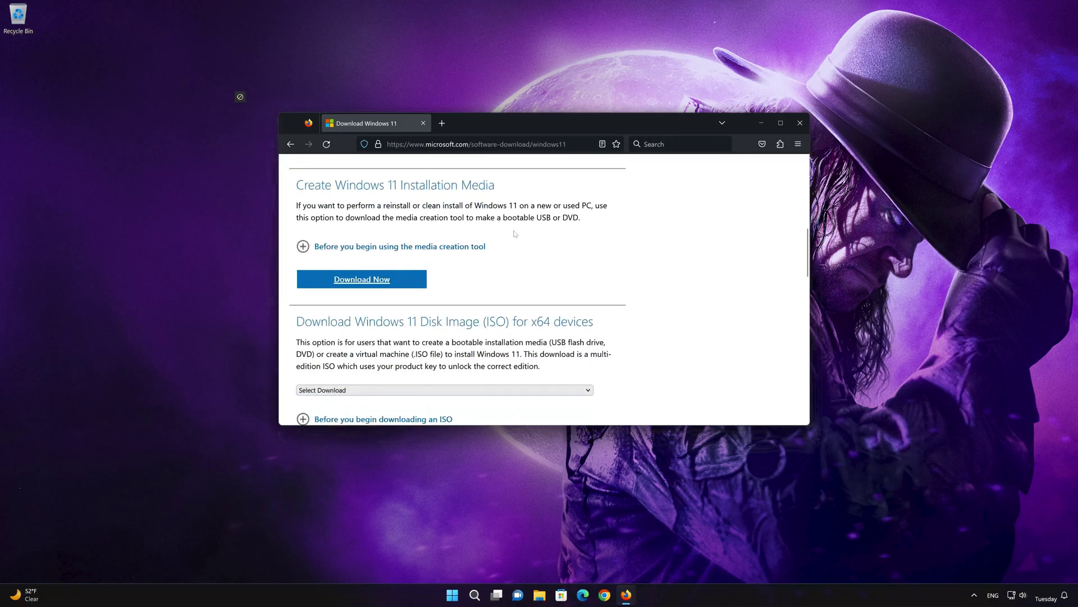
{"action": "scroll", "coordinate": [515, 233], "scroll_direction": "up", "scroll_amount": 2}
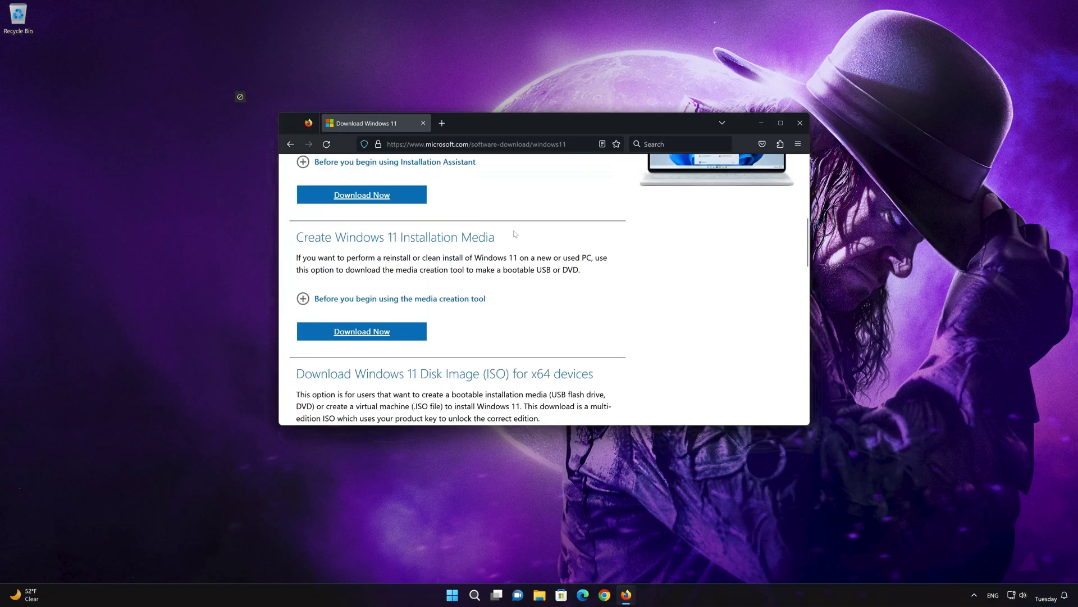
{"action": "left_click", "coordinate": [372, 338]}
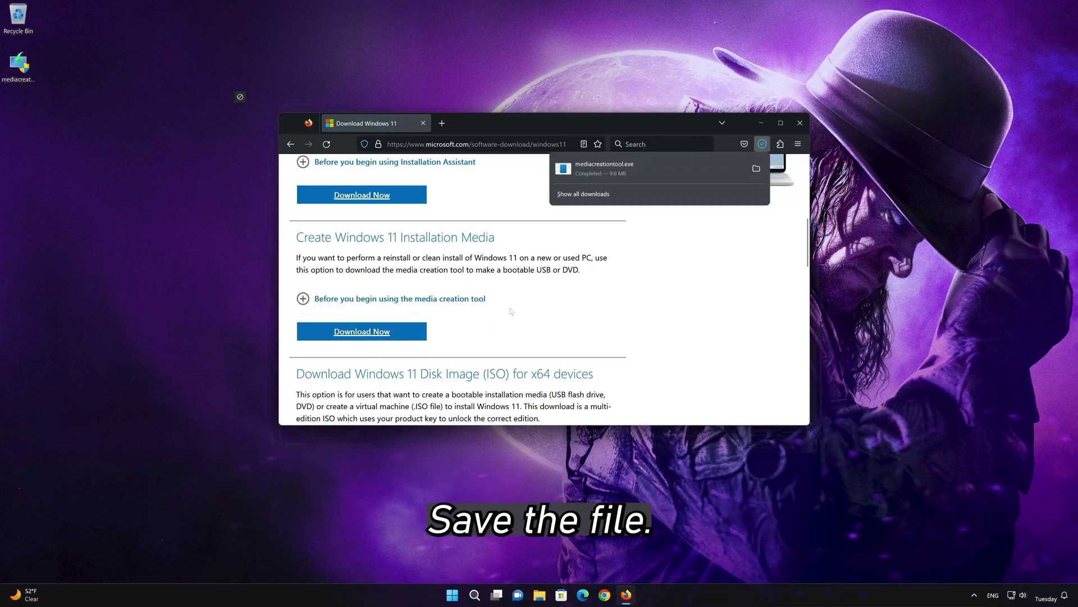
{"action": "left_click", "coordinate": [800, 123]}
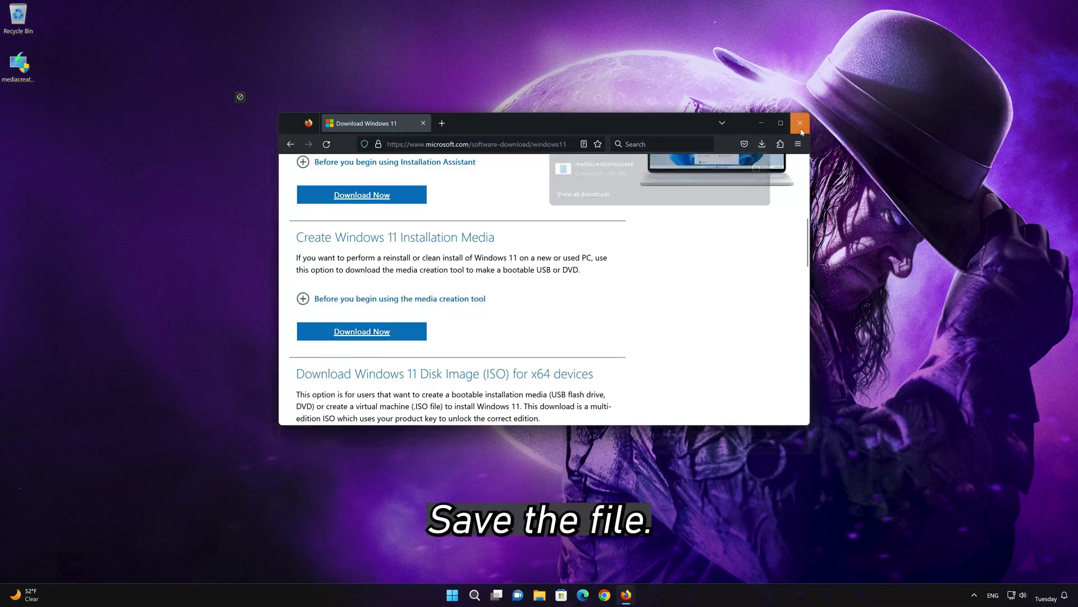
{"action": "left_click", "coordinate": [799, 122]}
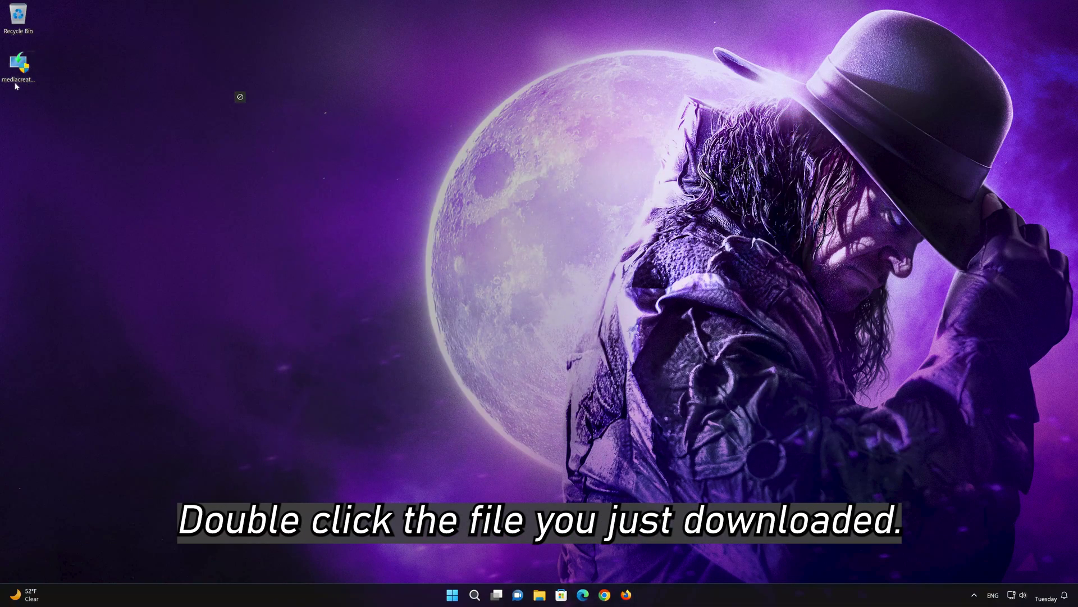
Step: Run mediacreationtool with permission to change the device, accept the license terms, and choose an ISO file with the recommended language and edition
{"action": "double_click", "coordinate": [22, 69]}
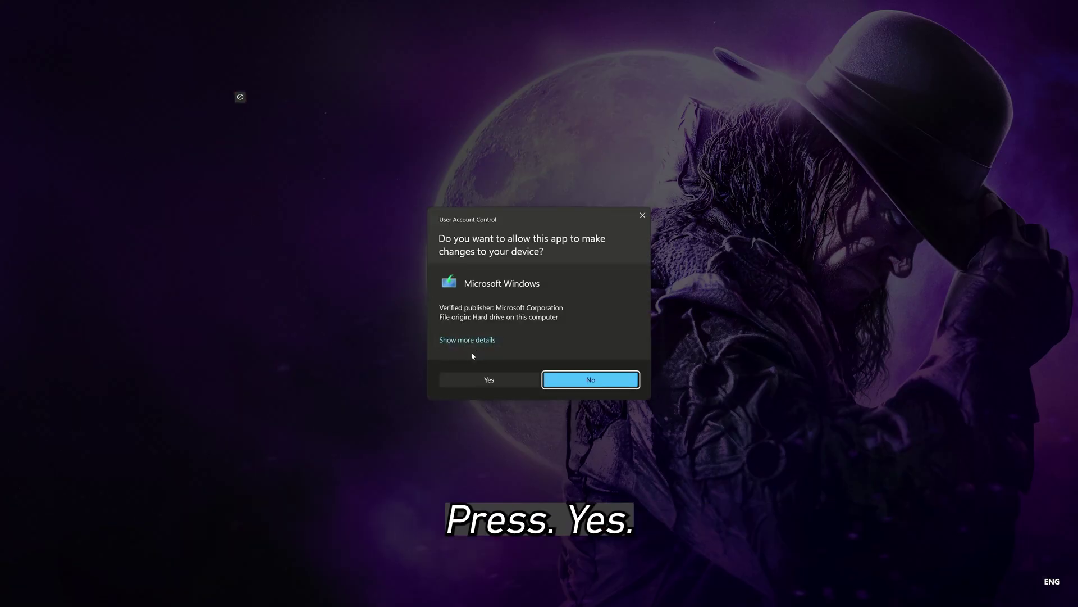
{"action": "left_click", "coordinate": [491, 380]}
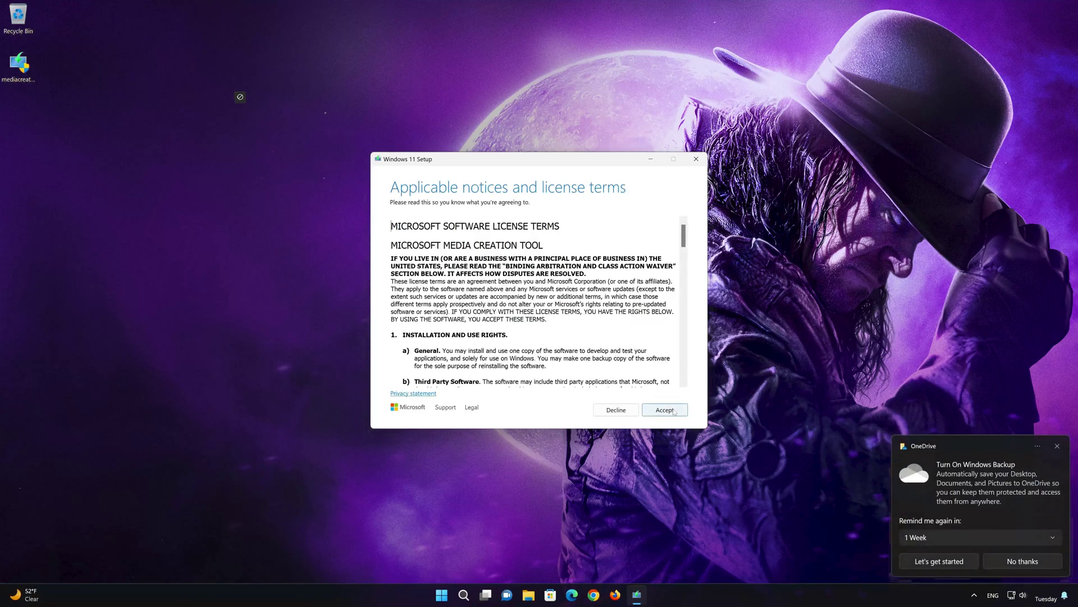
{"action": "left_click", "coordinate": [665, 410]}
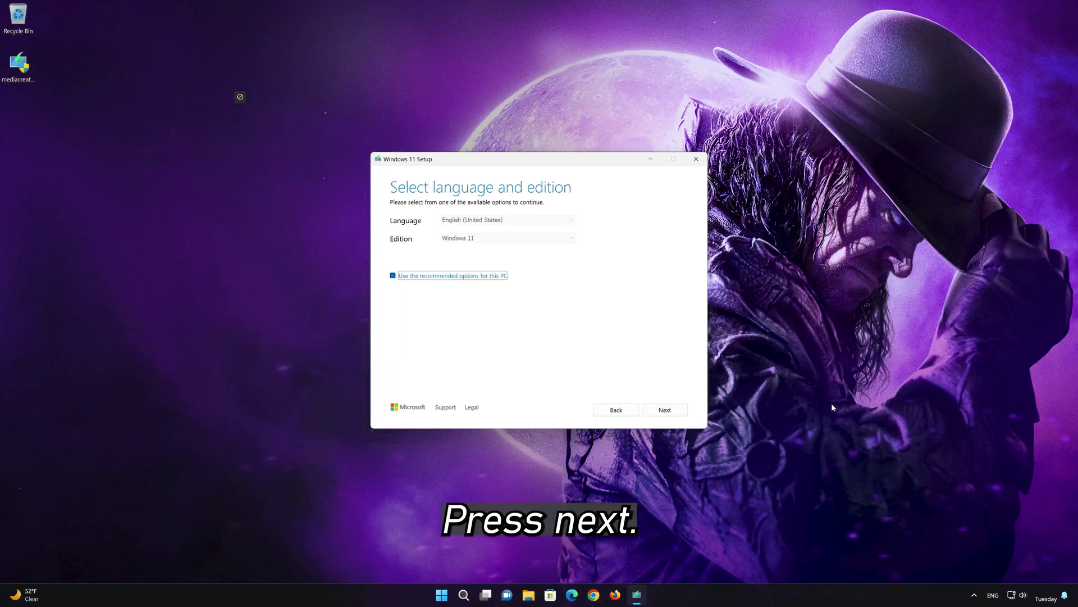
{"action": "left_click", "coordinate": [676, 414]}
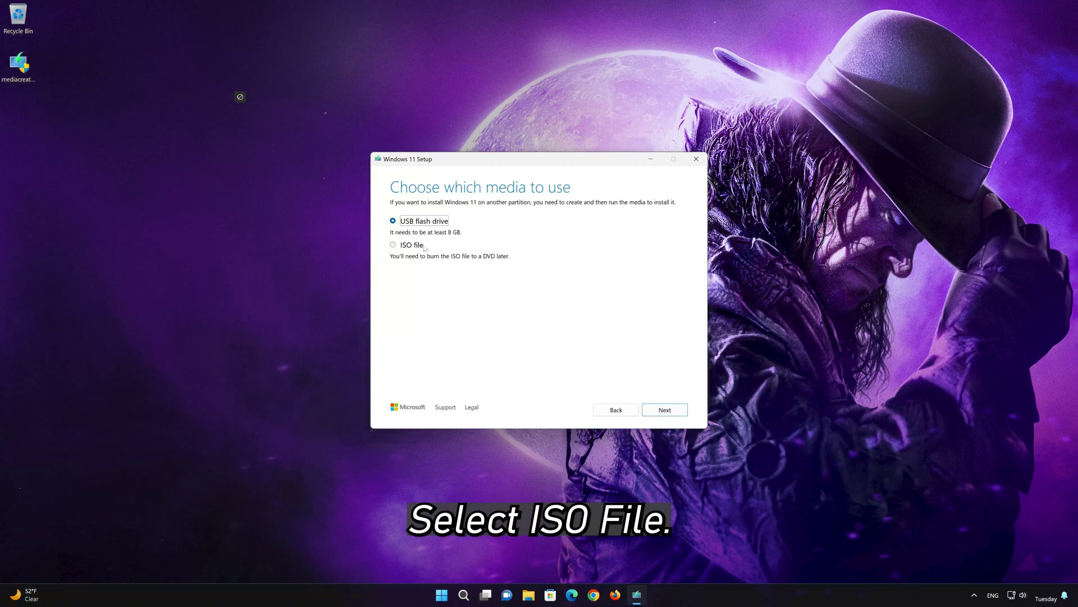
{"action": "left_click", "coordinate": [393, 246]}
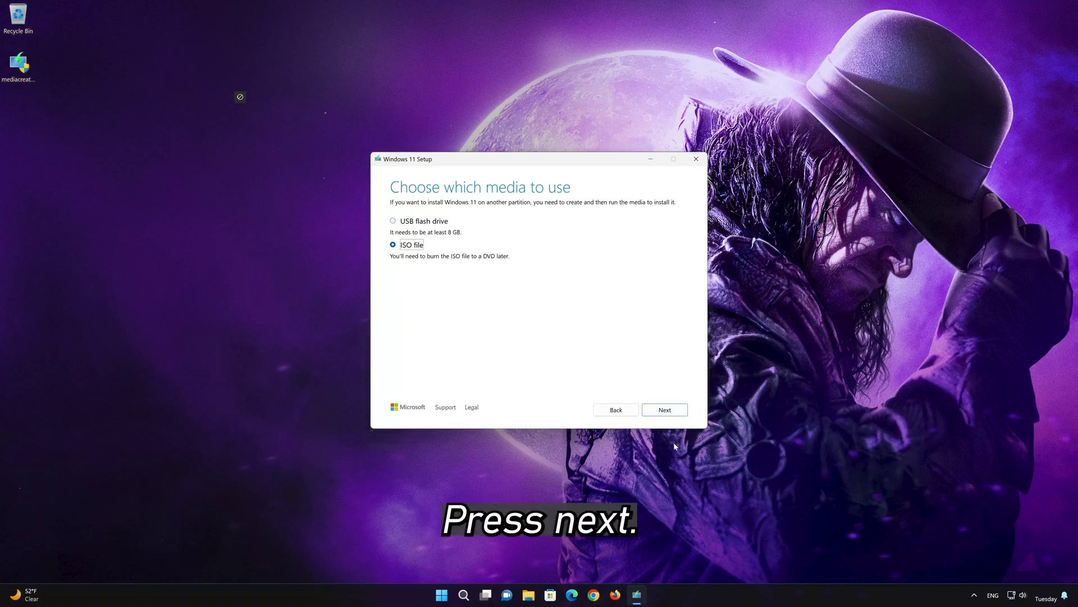
{"action": "left_click", "coordinate": [674, 411]}
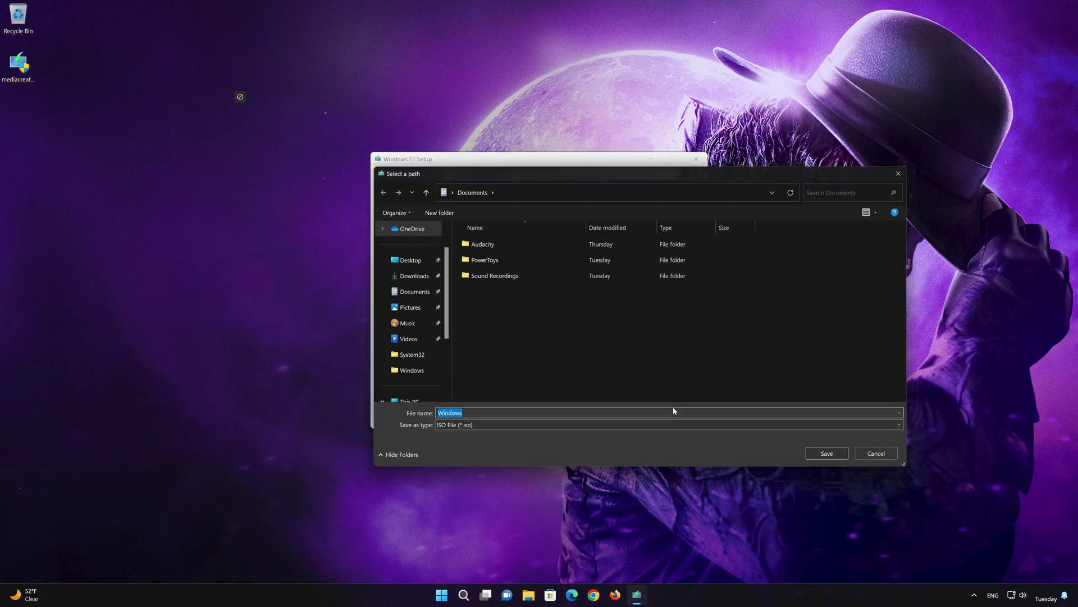
Step: Save the ISO file to the Desktop as Windows11 and finish the media creation setup
{"action": "left_click", "coordinate": [395, 262]}
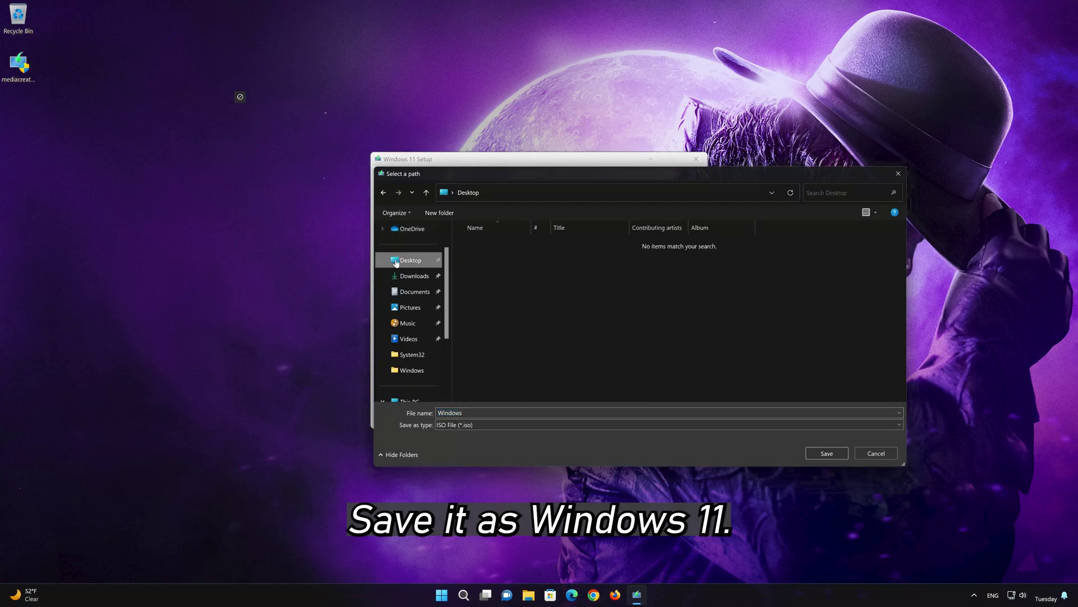
{"action": "key", "text": "Tab"}
{"action": "key", "text": "End"}
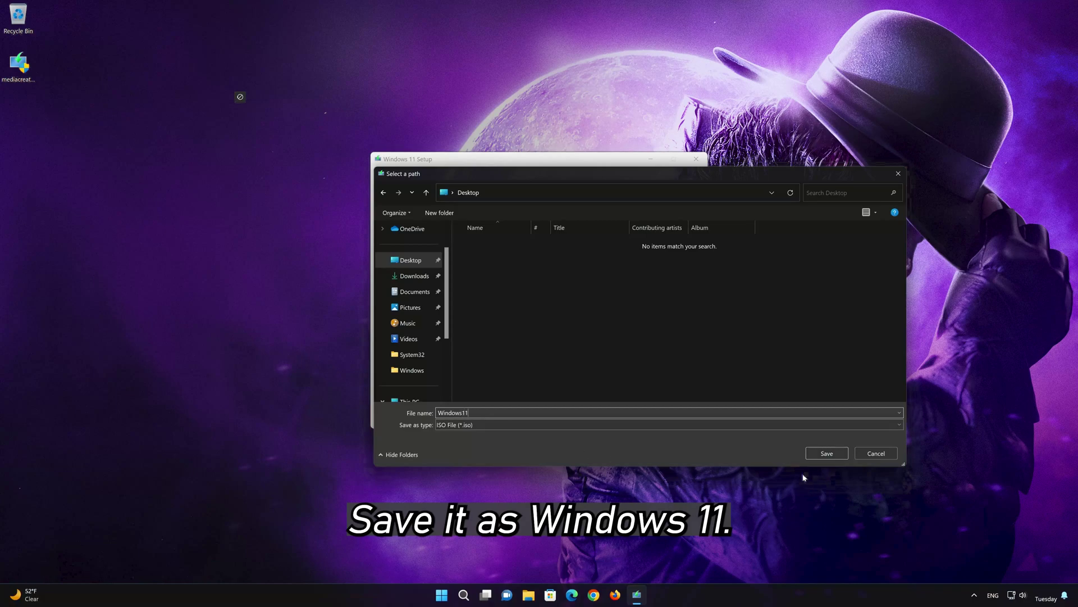
{"action": "left_click", "coordinate": [834, 454]}
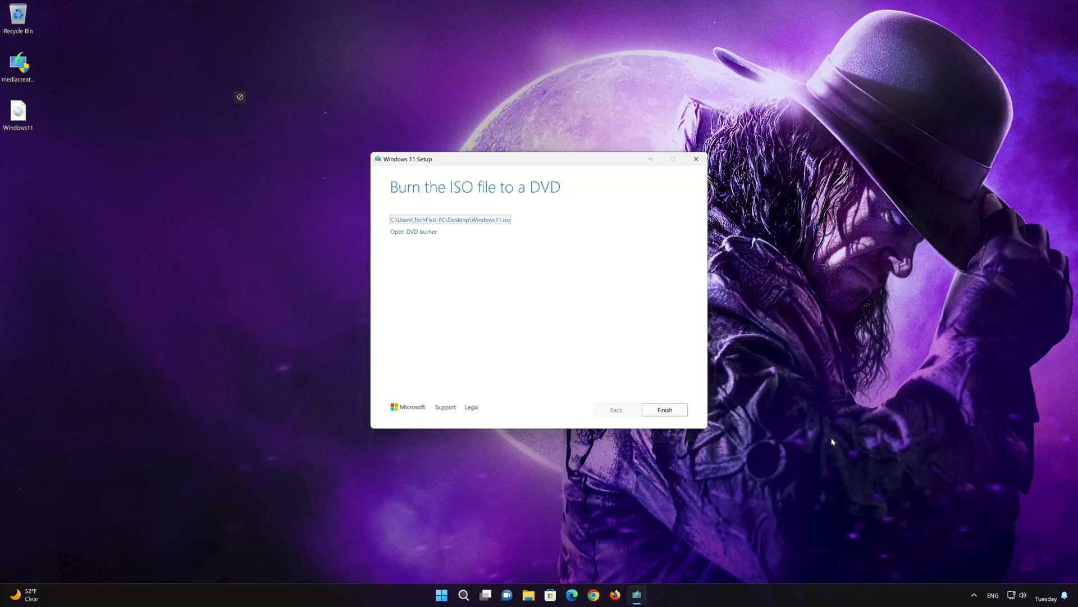
{"action": "left_click", "coordinate": [665, 410]}
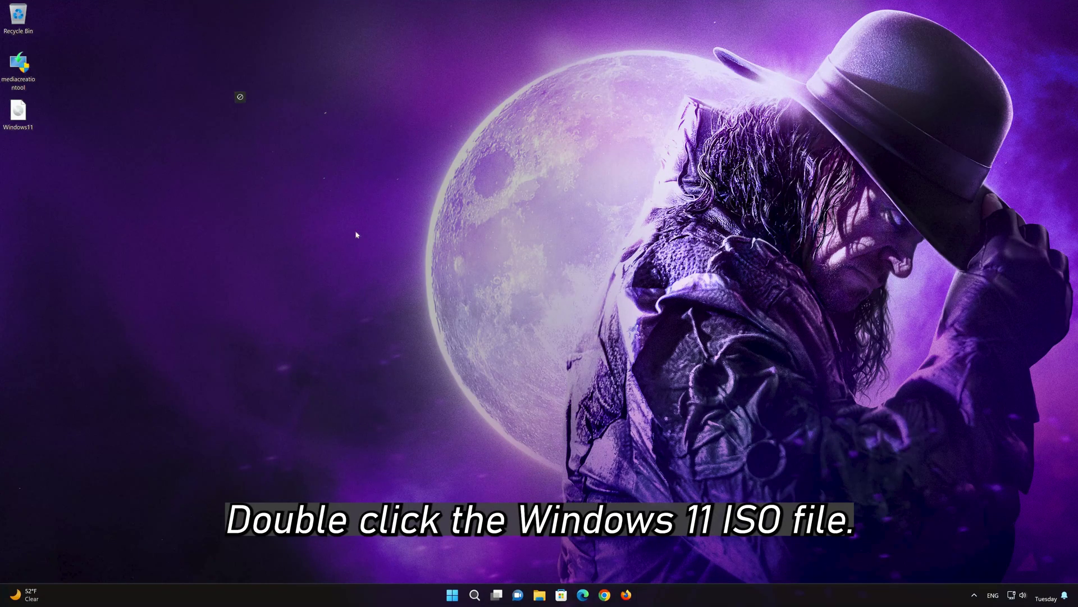
Step: Mount the Windows11 ISO from the desktop and run its setup application, allowing it to make changes to the device
{"action": "double_click", "coordinate": [19, 115]}
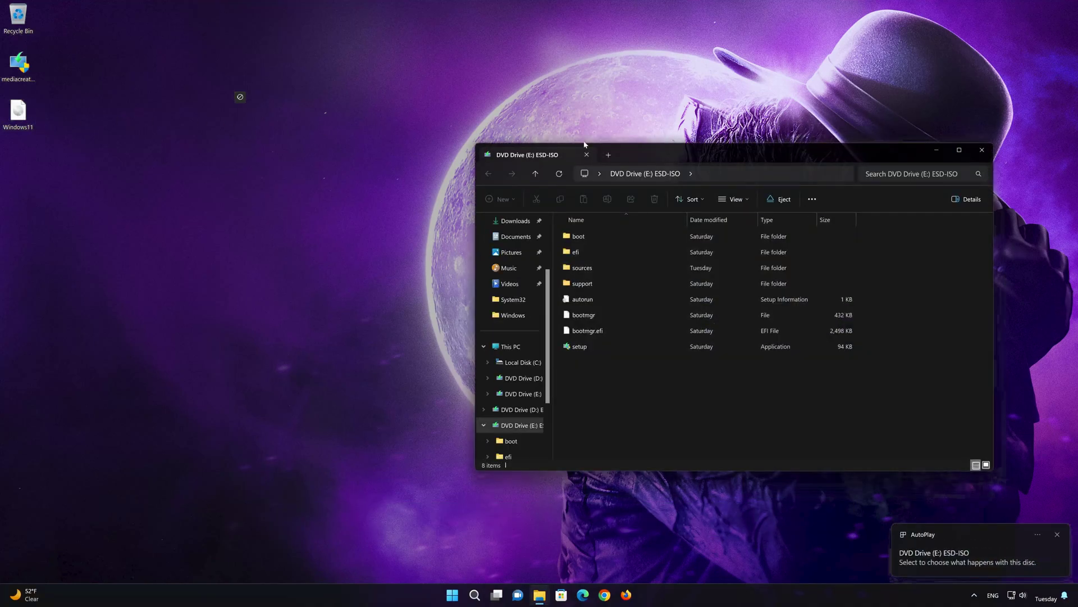
{"action": "left_click_drag", "start_coordinate": [655, 156], "coordinate": [548, 120]}
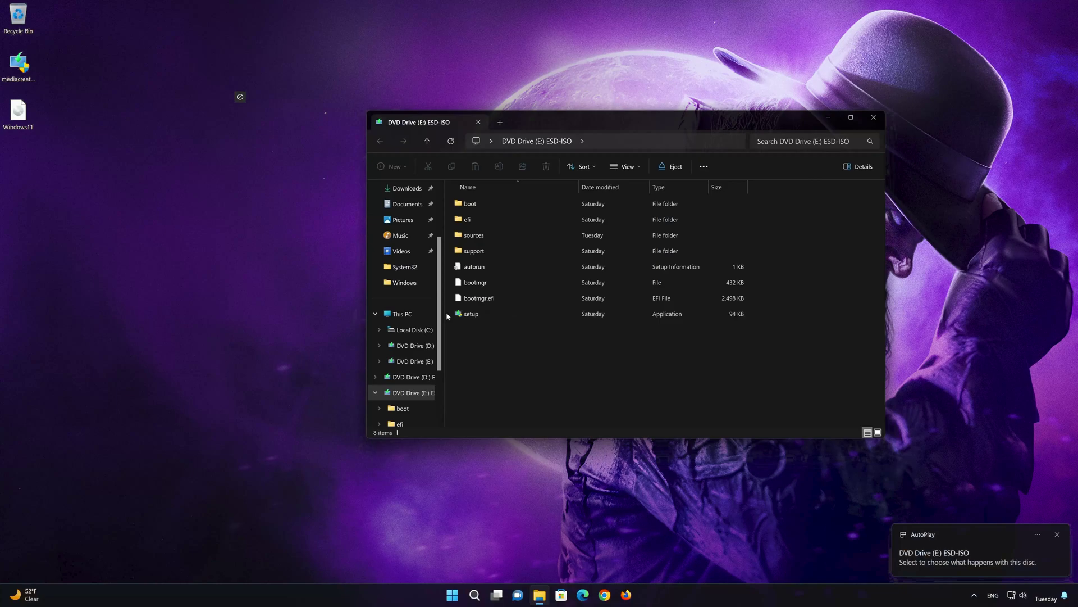
{"action": "double_click", "coordinate": [481, 315]}
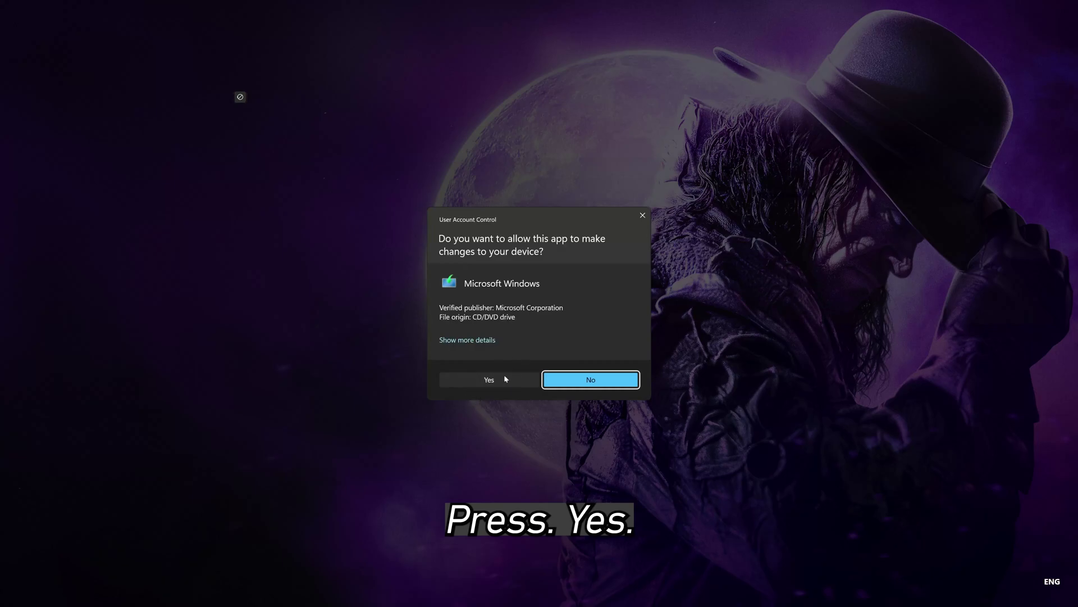
{"action": "left_click", "coordinate": [489, 380]}
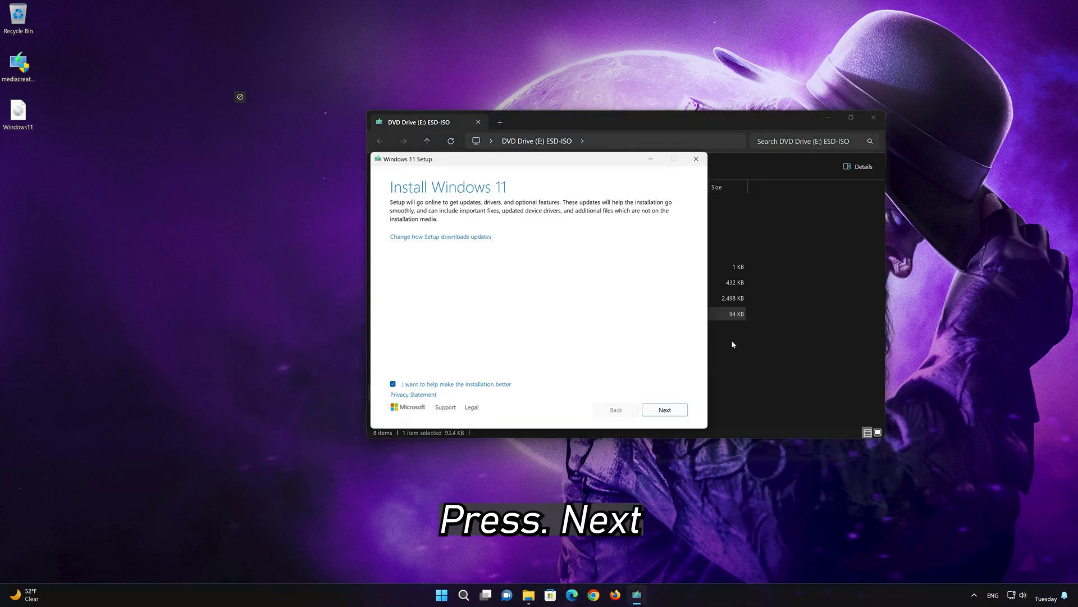
Step: Proceed through Windows 11 Setup and start installing Windows 11 Pro, keeping personal files and apps
{"action": "left_click", "coordinate": [667, 412]}
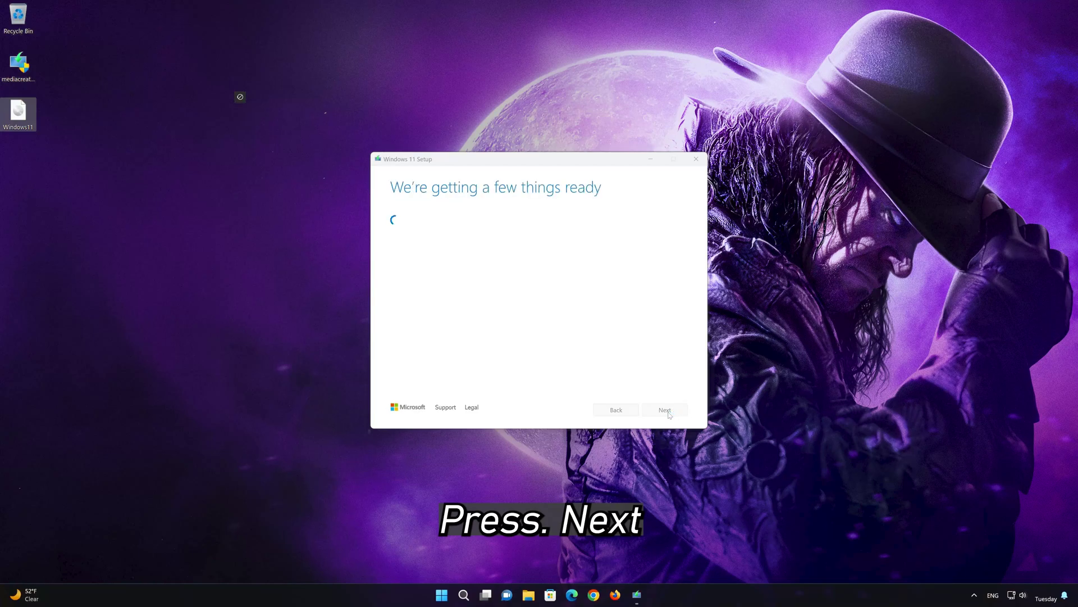
{"action": "left_click", "coordinate": [669, 412]}
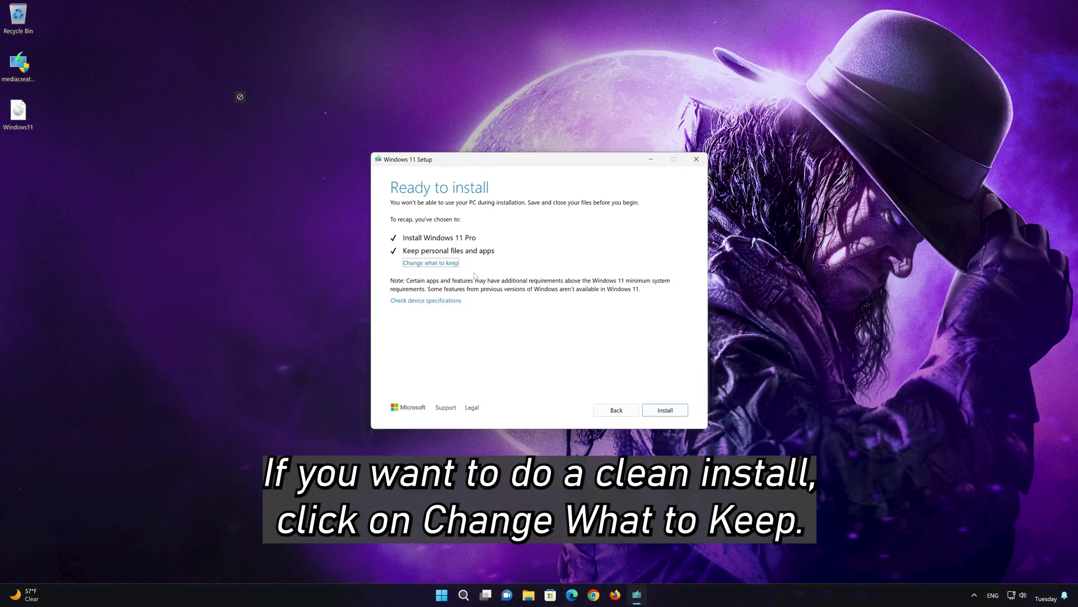
{"action": "left_click", "coordinate": [656, 412]}
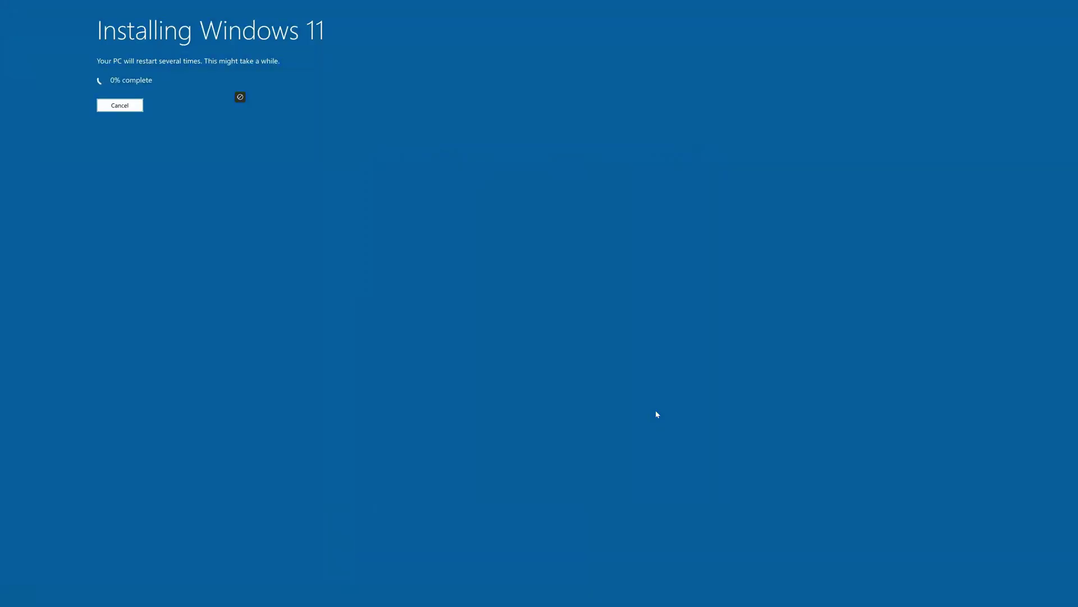